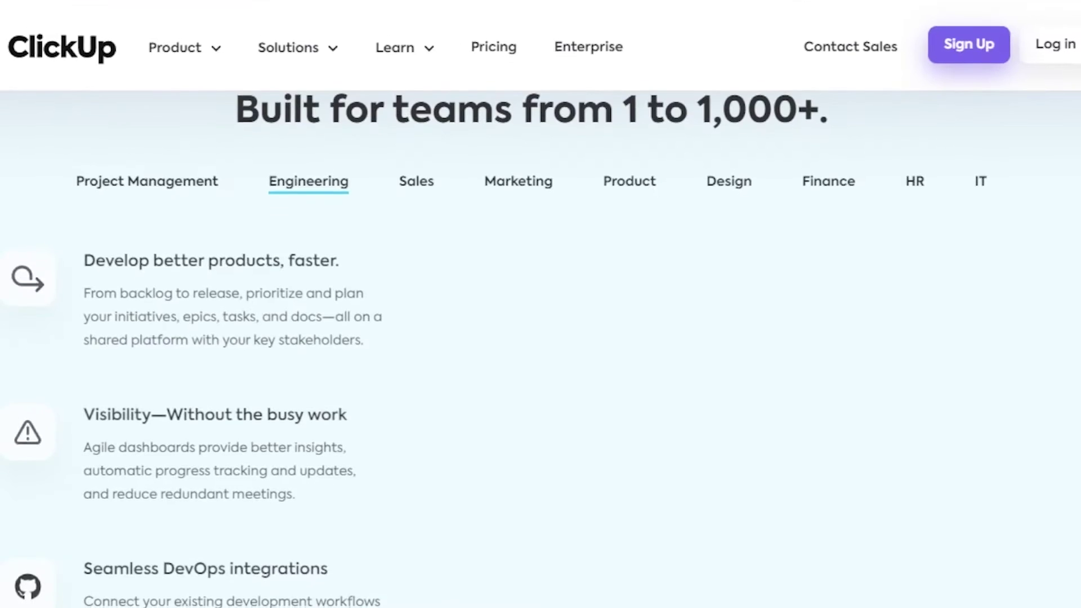
Scroll up and down through the ClickUp marketing homepage.
scroll(541, 304, "up", 15)
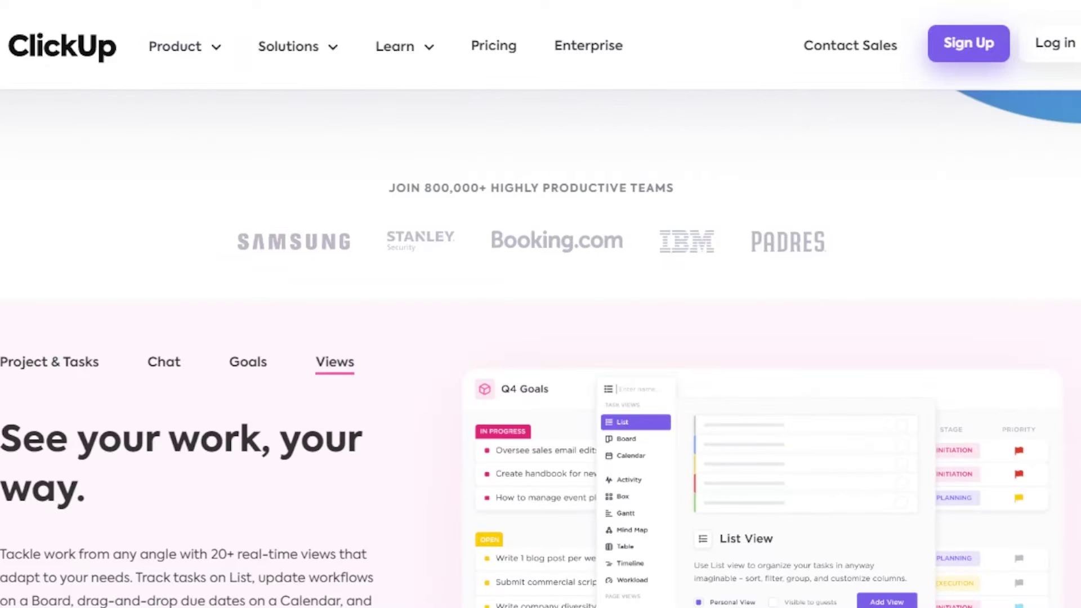
scroll(541, 304, "down", 10)
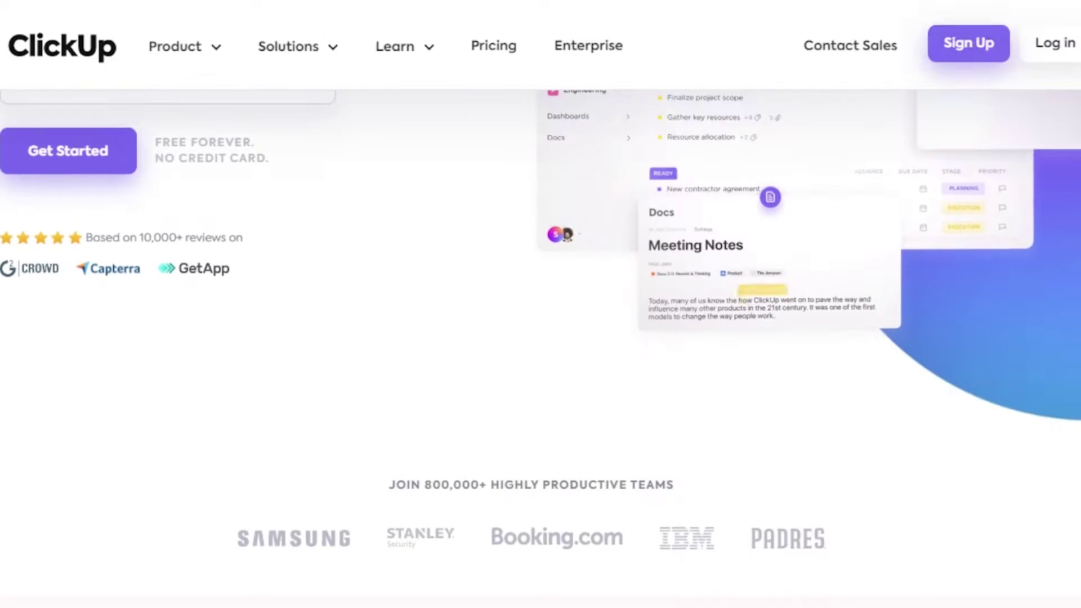
scroll(541, 305, "down", 15)
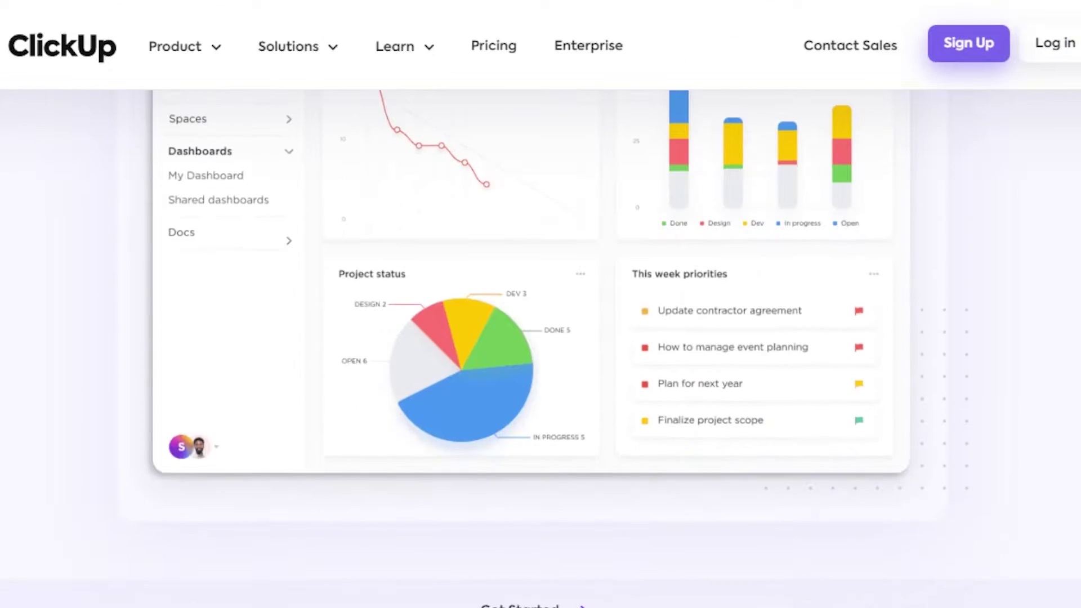
scroll(541, 304, "down", 20)
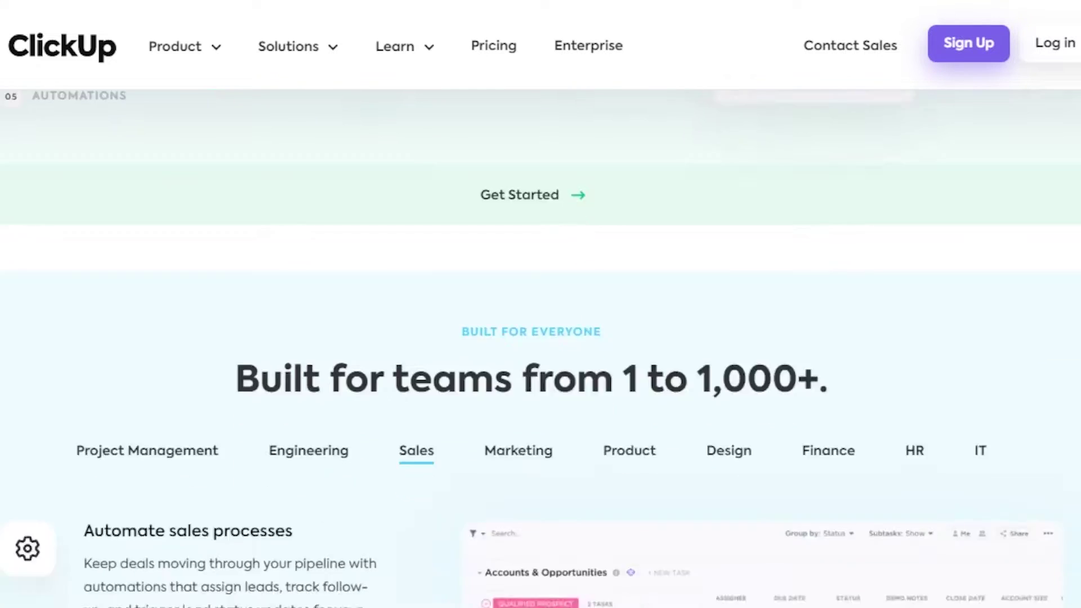
scroll(260, 118, "down", 8)
scroll(259, 119, "up", 20)
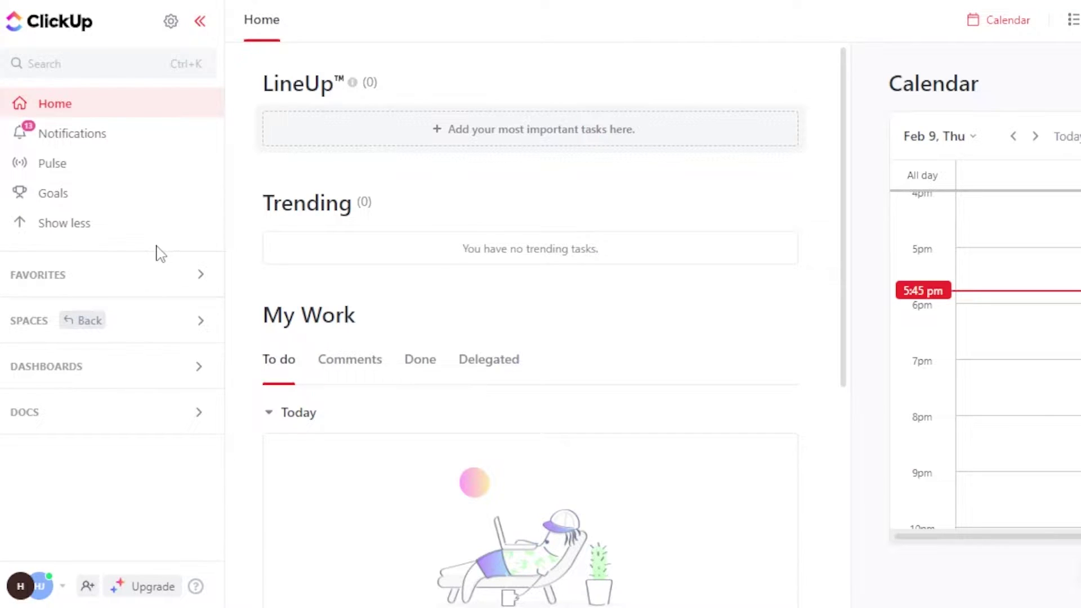
Expand the sidebar's Spaces list and start a new Space.
left_click(189, 325)
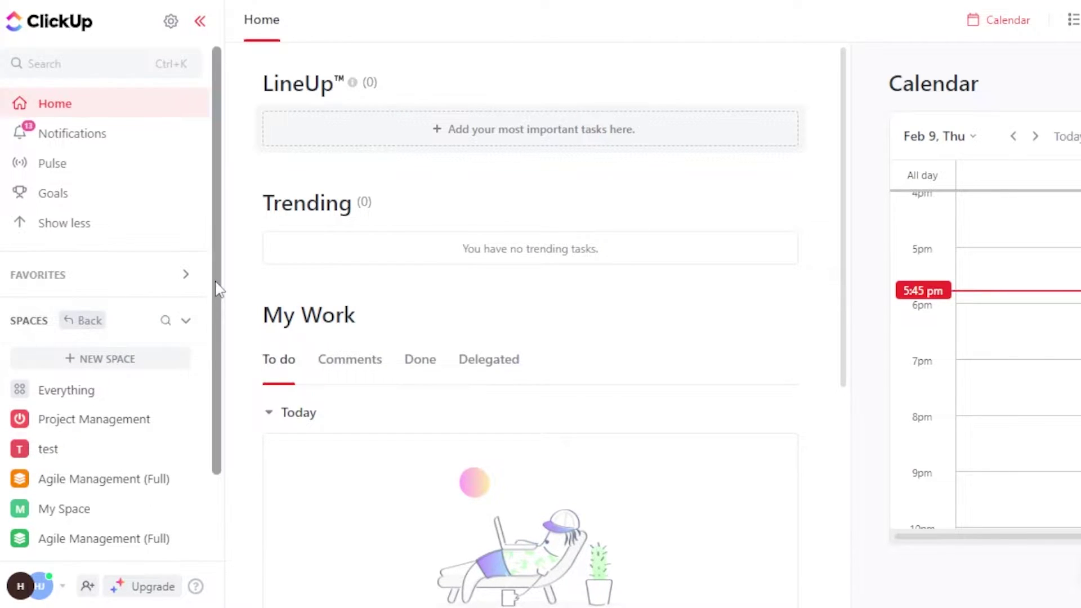
scroll(219, 290, "down", 2)
scroll(218, 350, "up", 1)
left_click(115, 297)
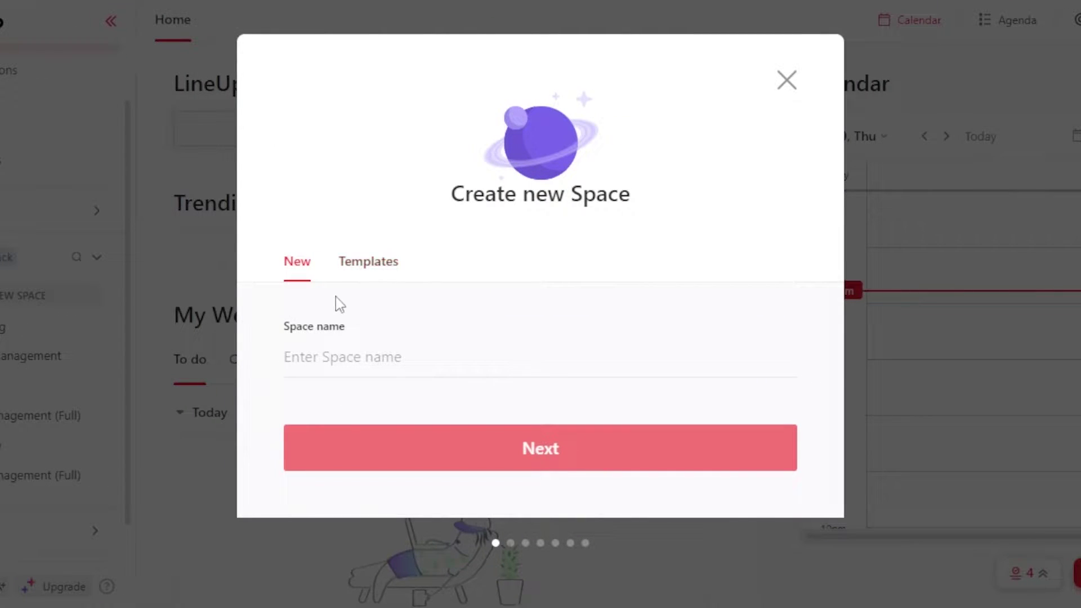
Switch to the Templates tab and search templates for 'content'.
left_click(366, 270)
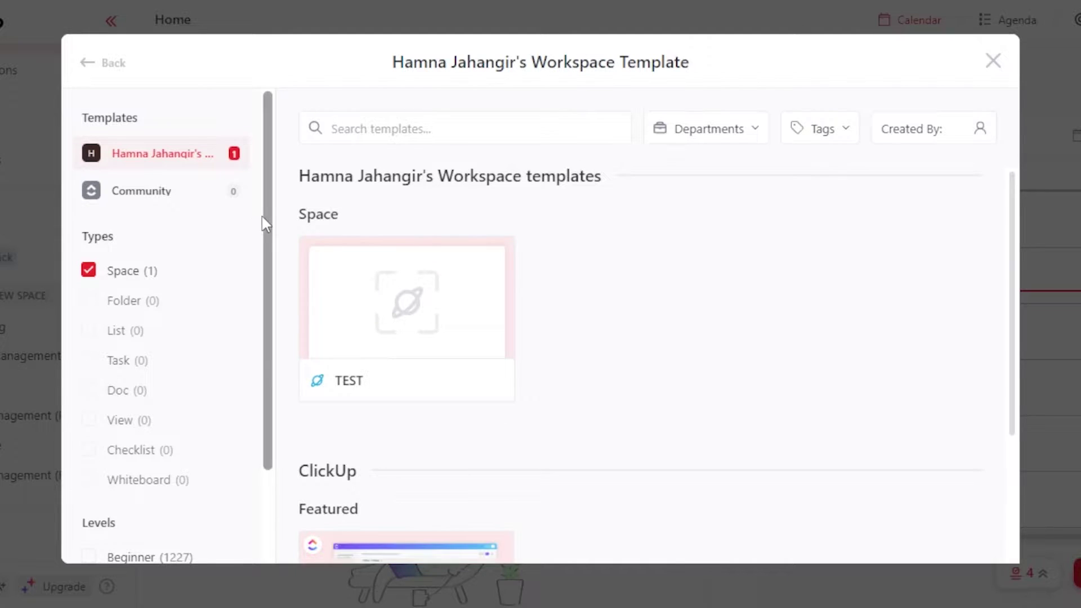
left_click_drag(269, 388, 258, 511)
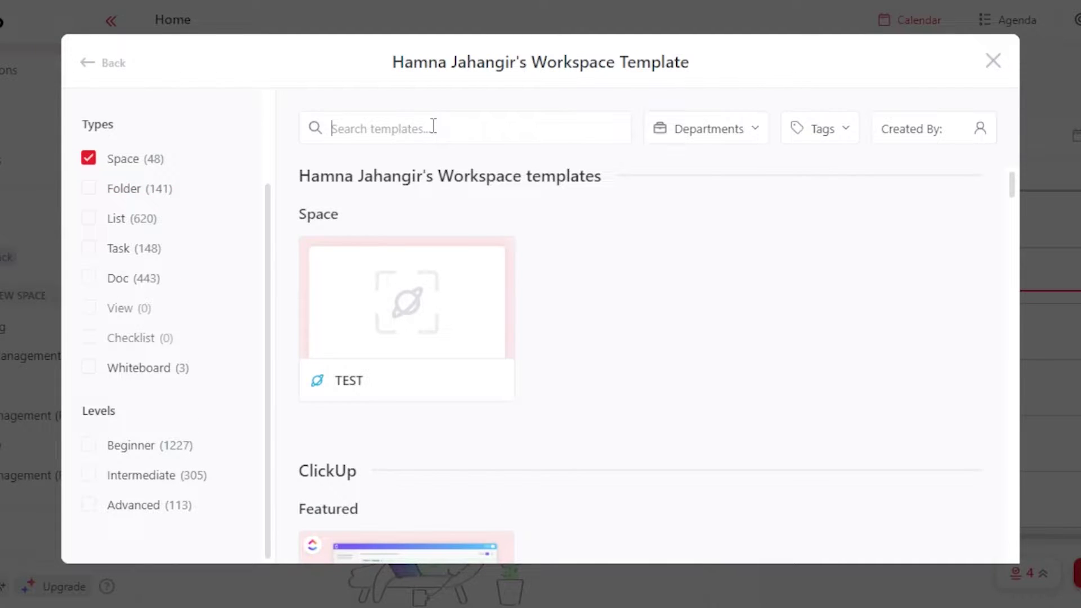
type("co")
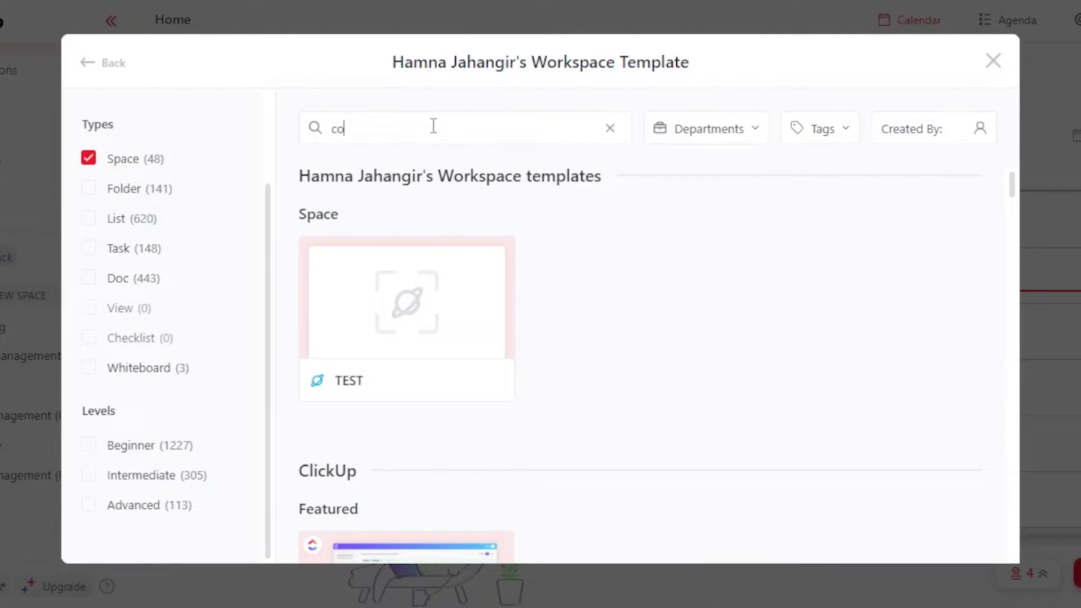
type("ntent")
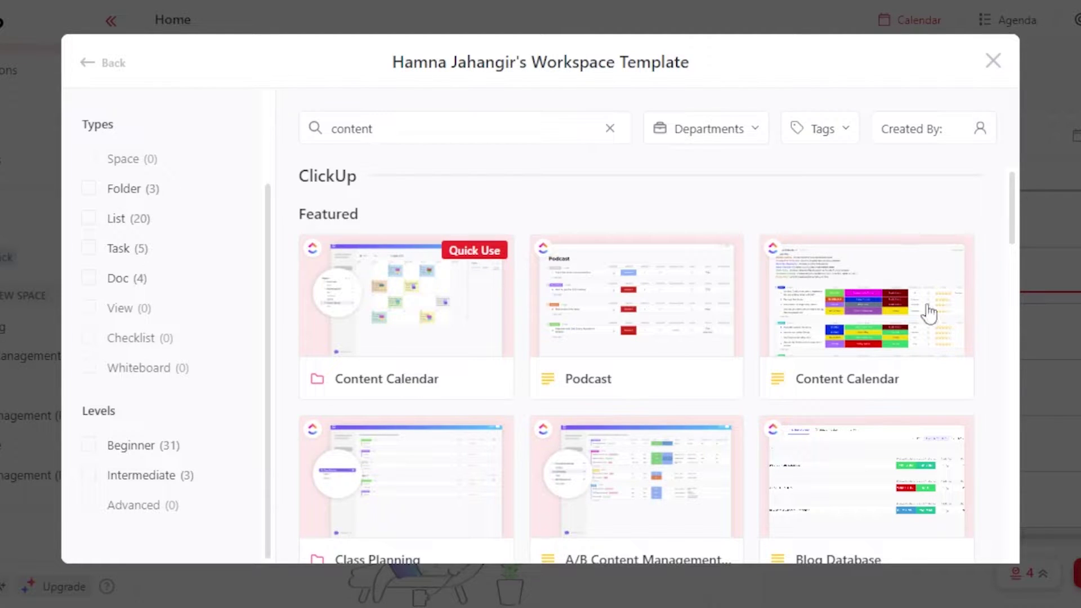
Scroll through the 'content' results, including Content Calendar and Podcast.
left_click_drag(1017, 193, 1014, 236)
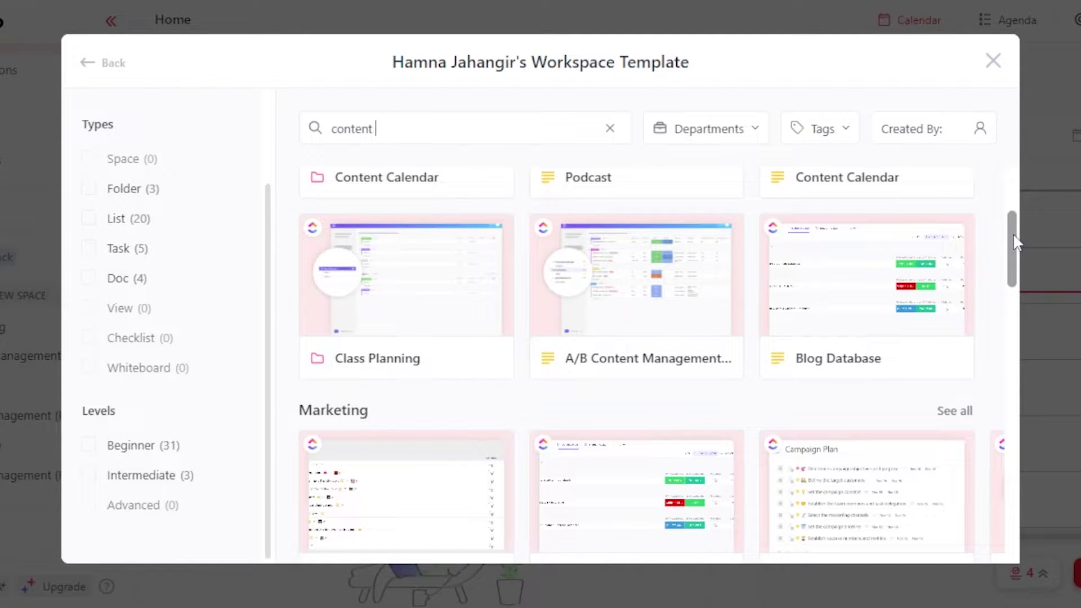
left_click_drag(1014, 242, 1020, 293)
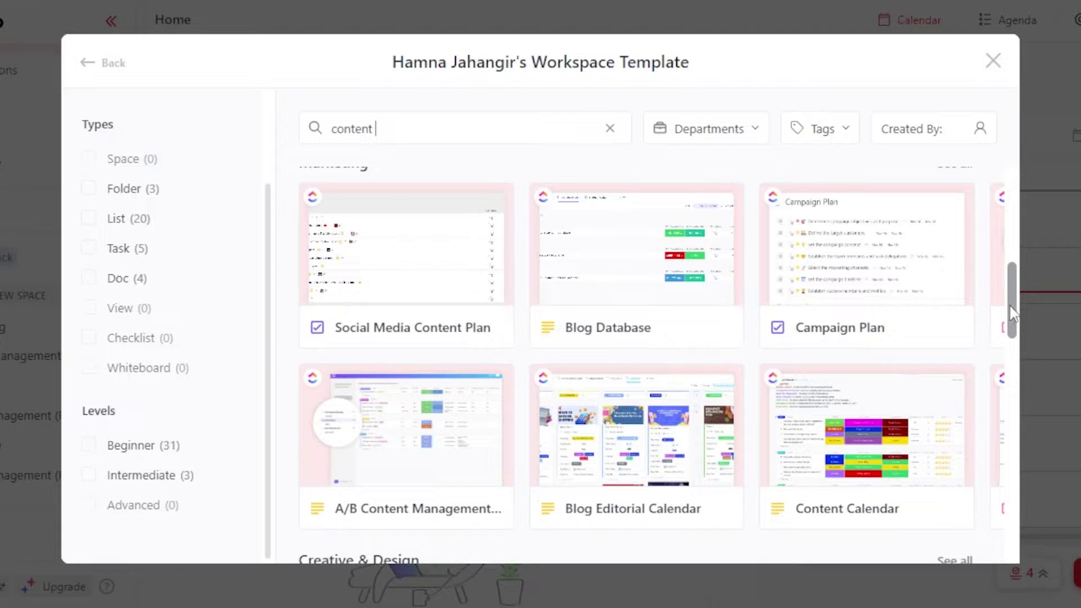
left_click_drag(1013, 307, 1016, 399)
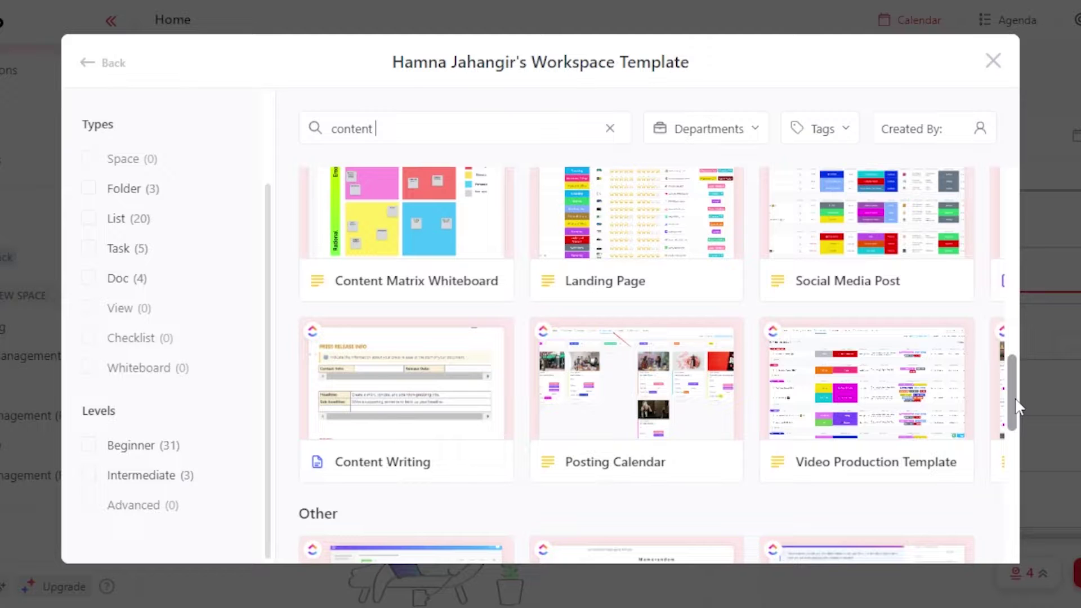
left_click_drag(1014, 391, 1012, 494)
mouse_move(475, 316)
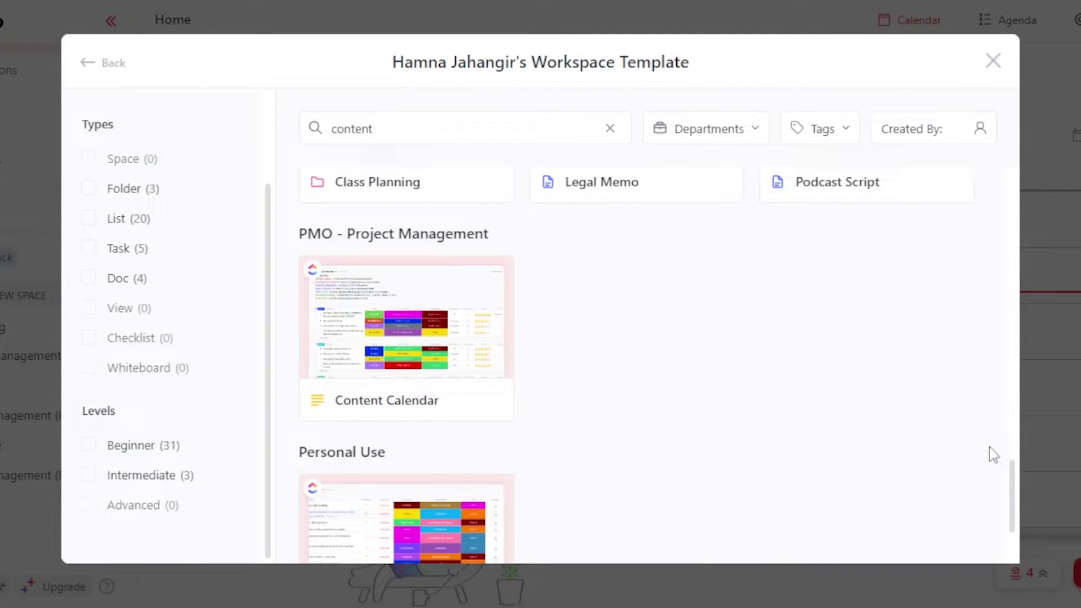
left_click_drag(1013, 493, 1017, 319)
scroll(332, 338, "up", 10)
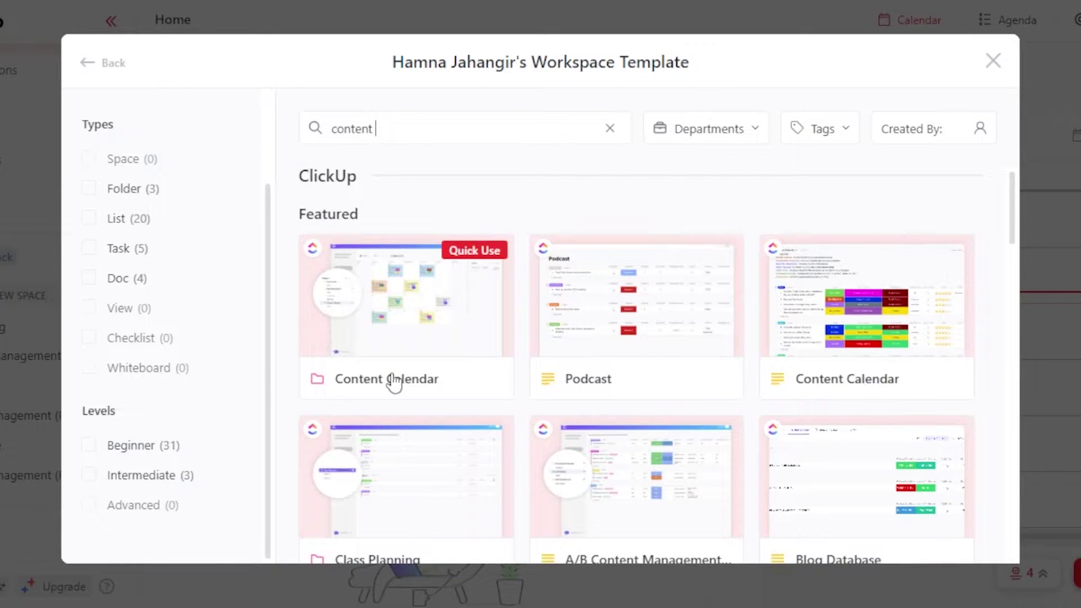
Apply the Content Calendar template to the test Space with customized import items.
left_click(411, 318)
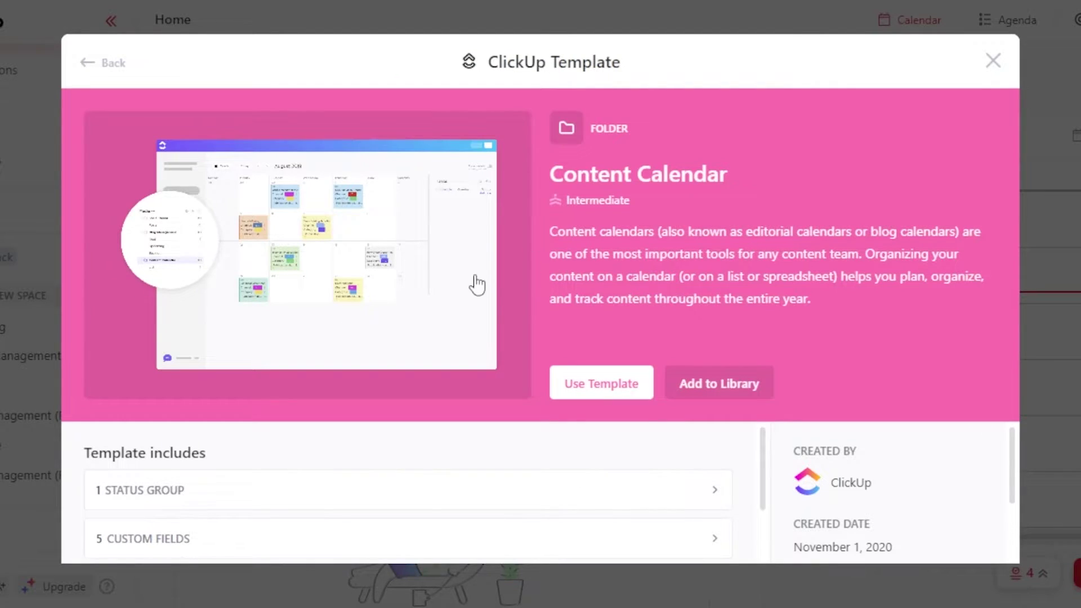
left_click(599, 394)
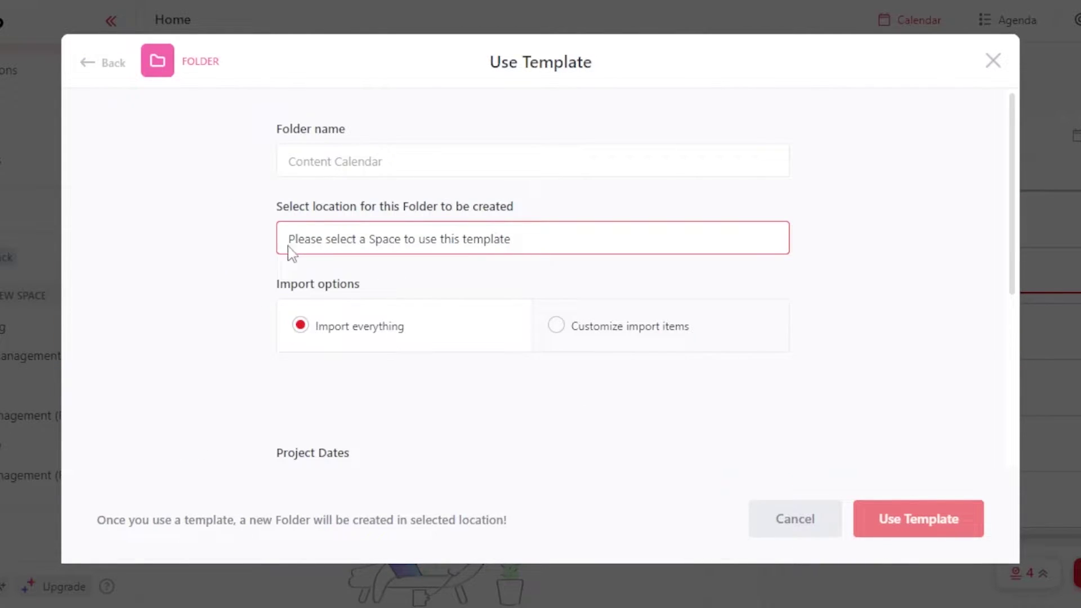
left_click(387, 257)
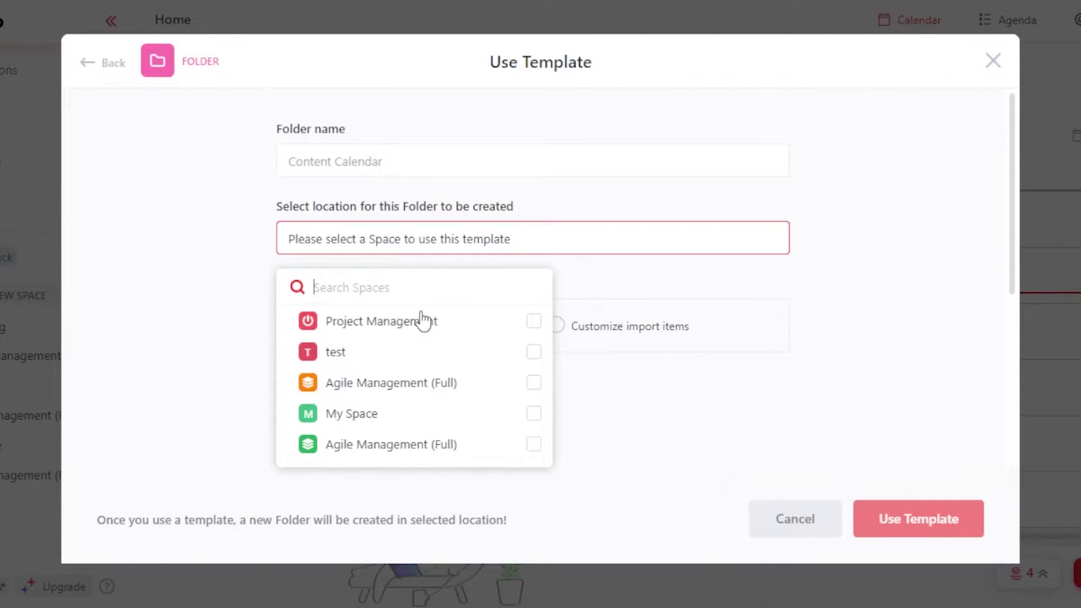
left_click(532, 358)
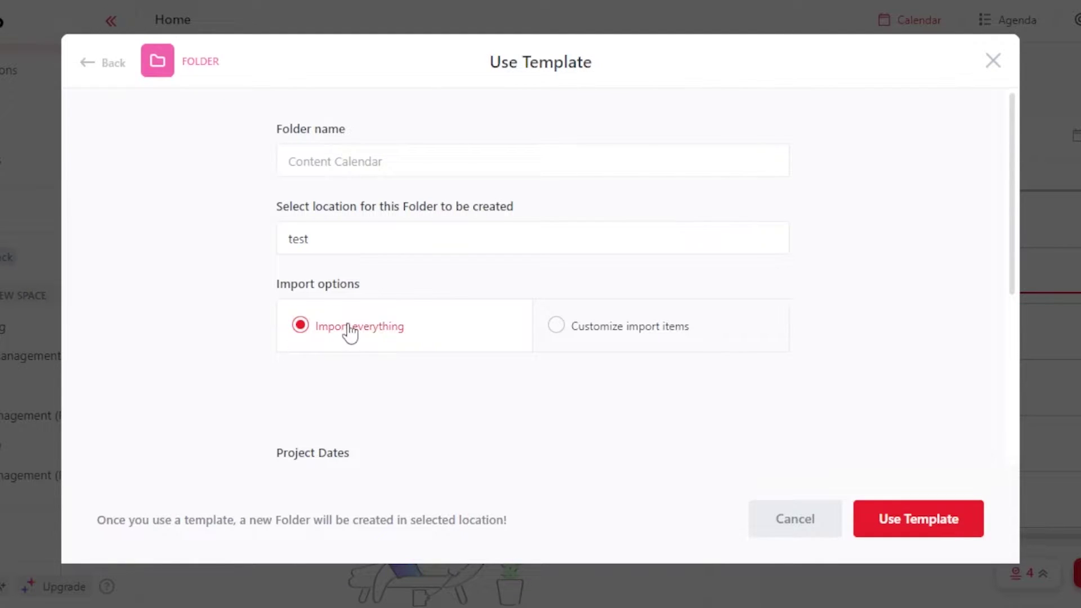
left_click(561, 330)
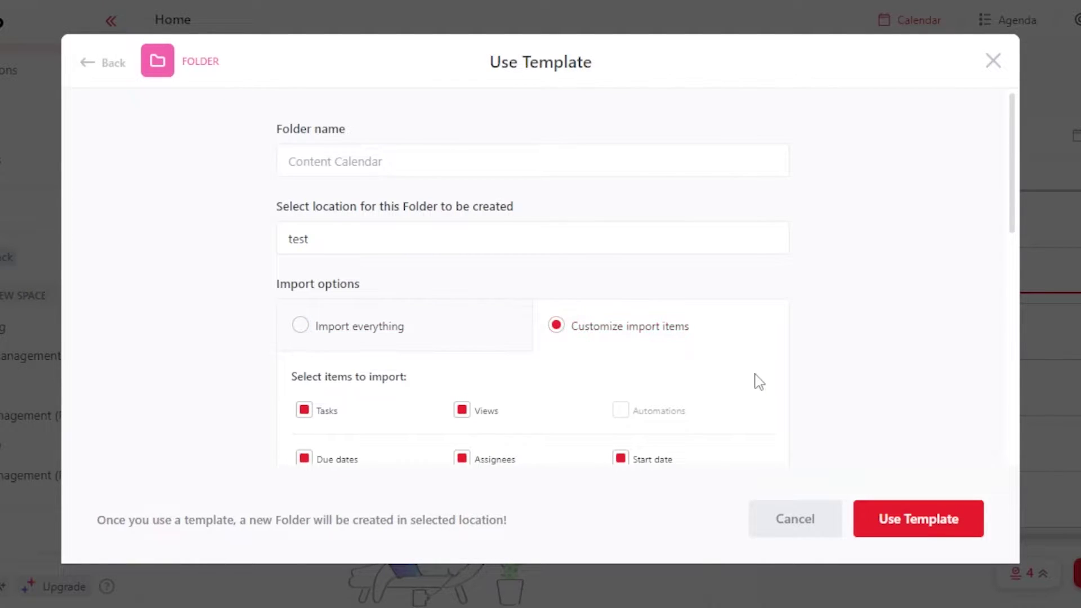
left_click_drag(1012, 199, 1015, 280)
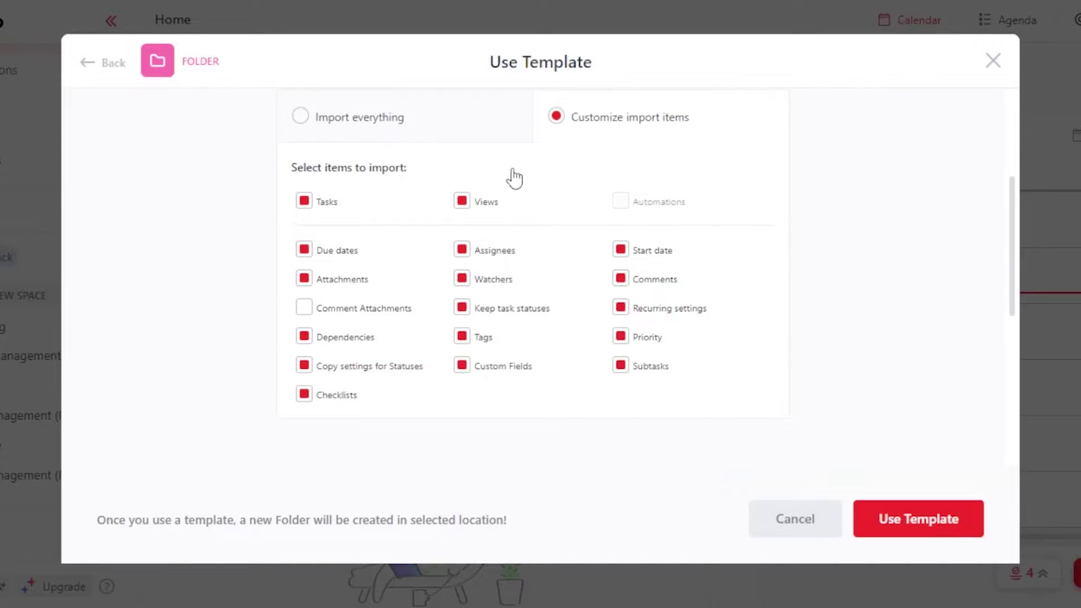
left_click(941, 526)
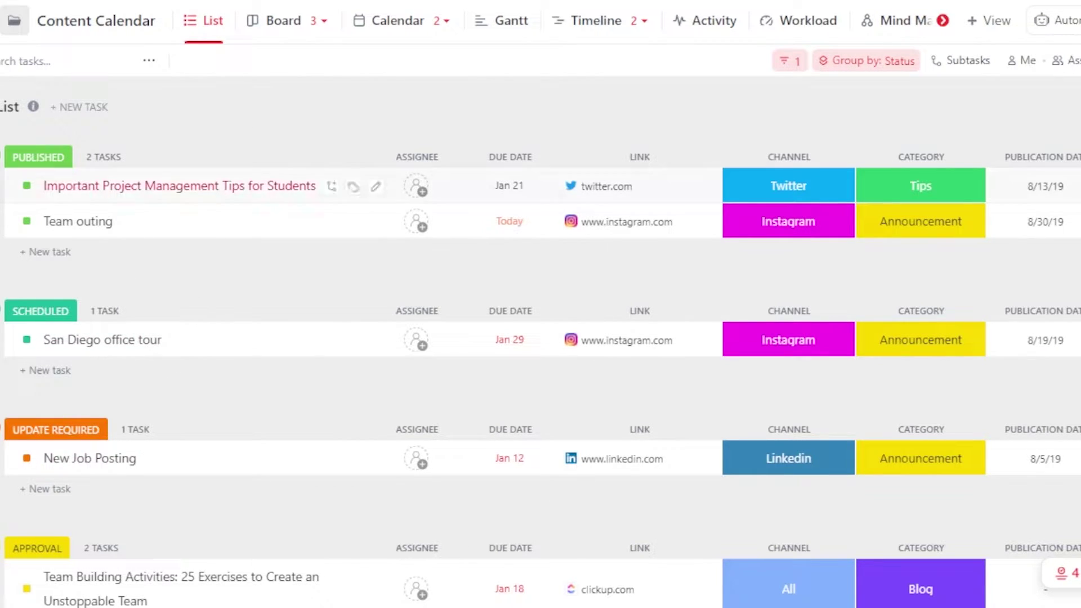
Switch the Content Calendar folder to its February 2023 Calendar view.
left_click(392, 23)
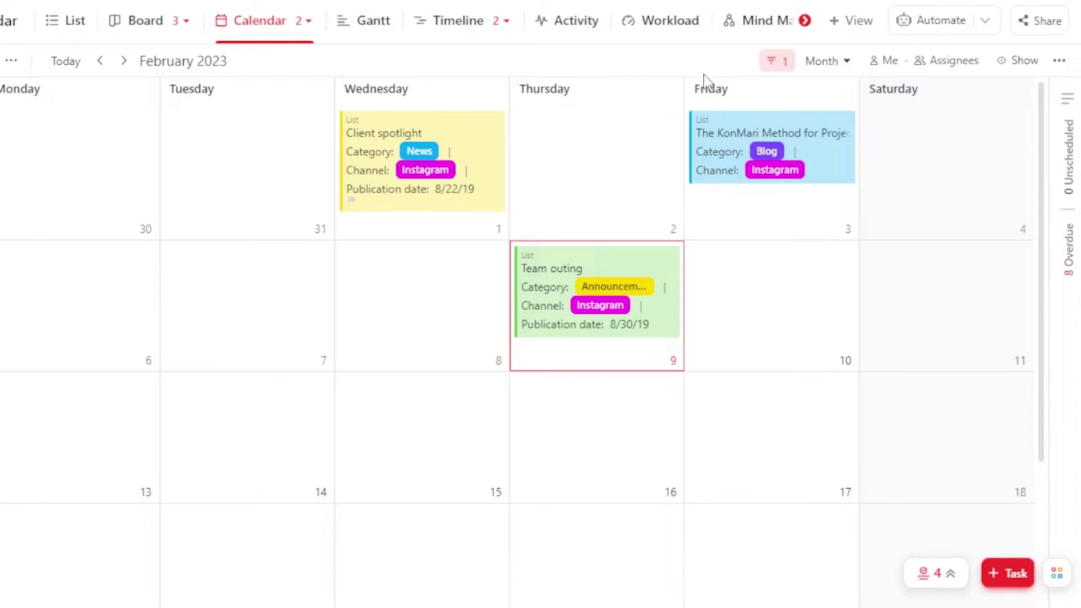
left_click(1034, 29)
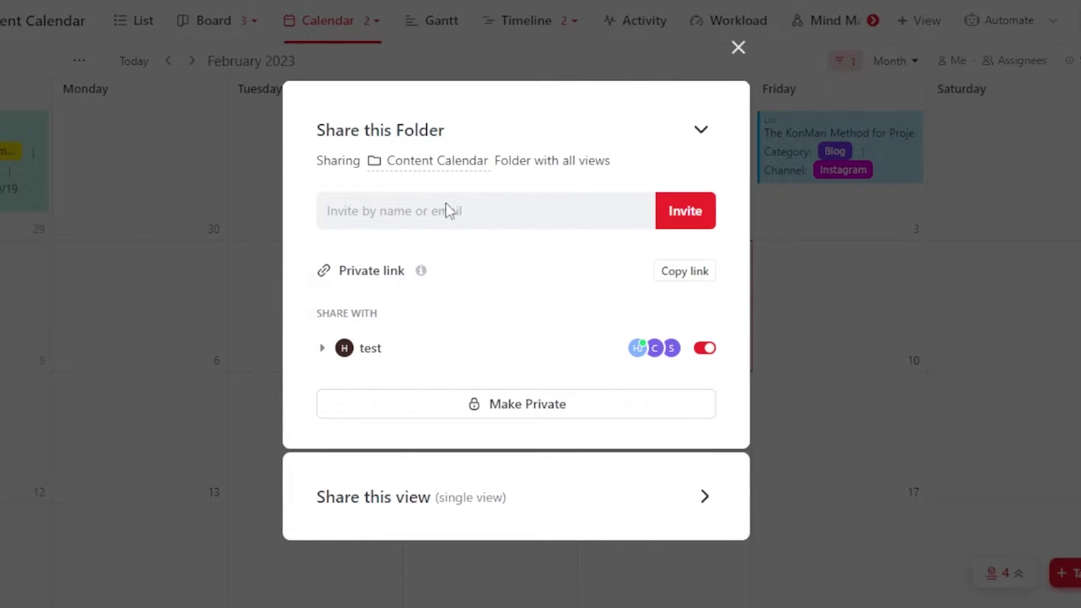
left_click(428, 209)
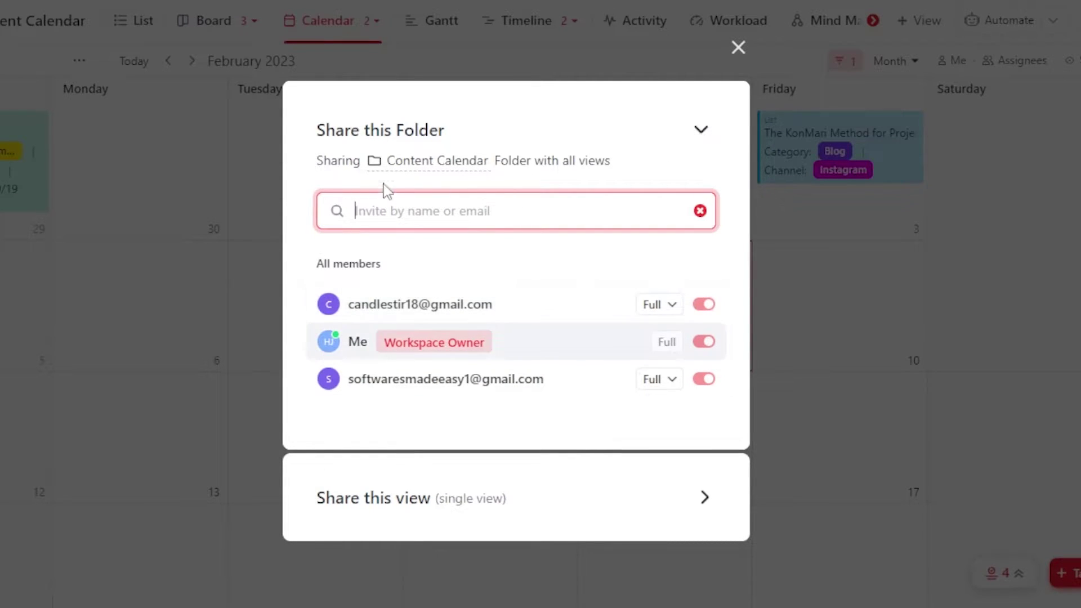
left_click(740, 48)
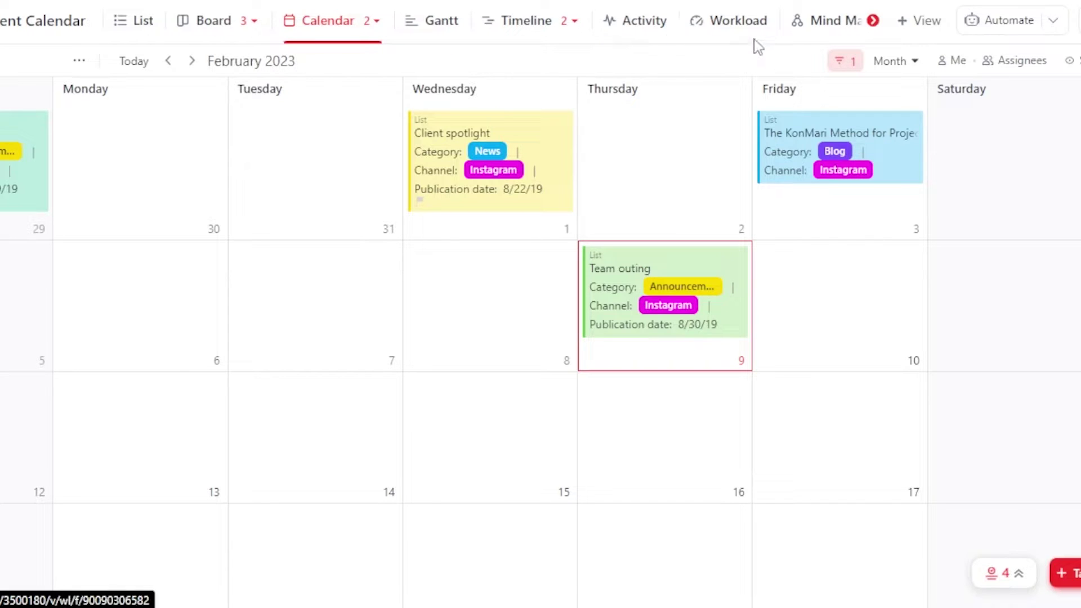
left_click(920, 23)
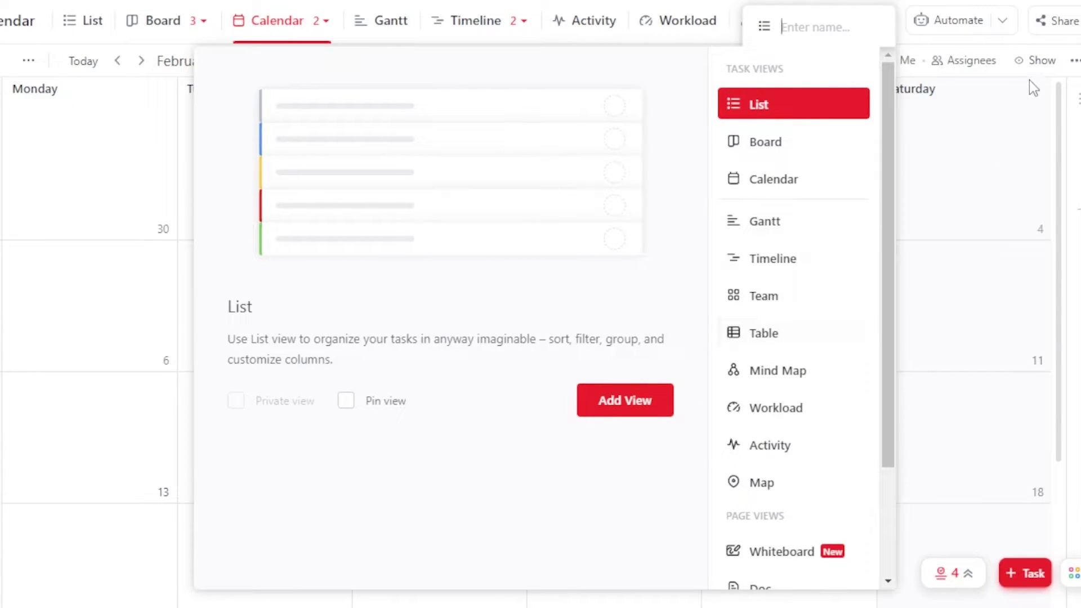
left_click(1048, 73)
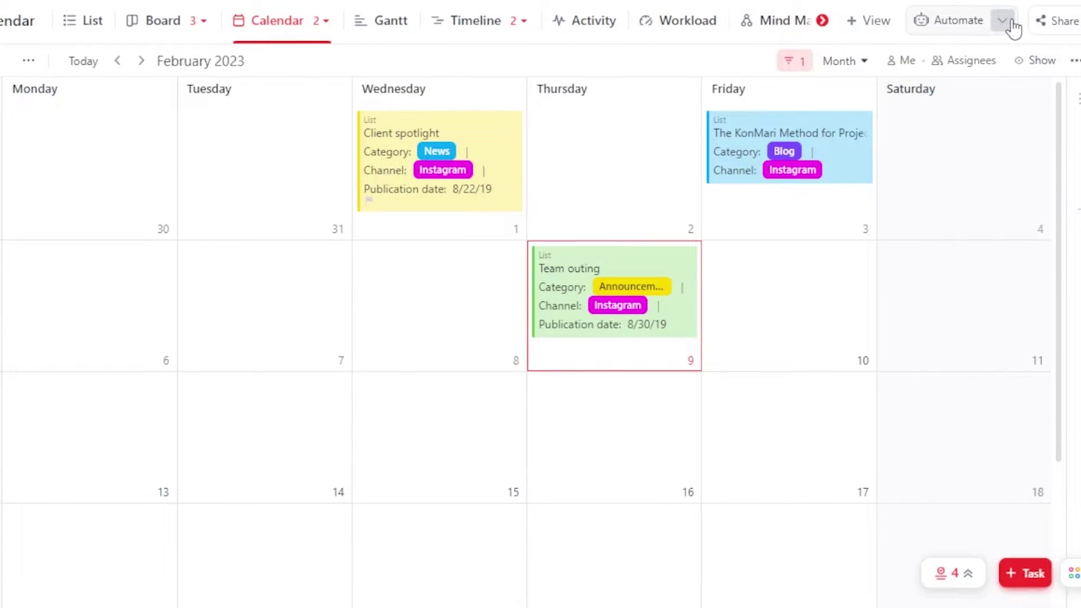
left_click(991, 22)
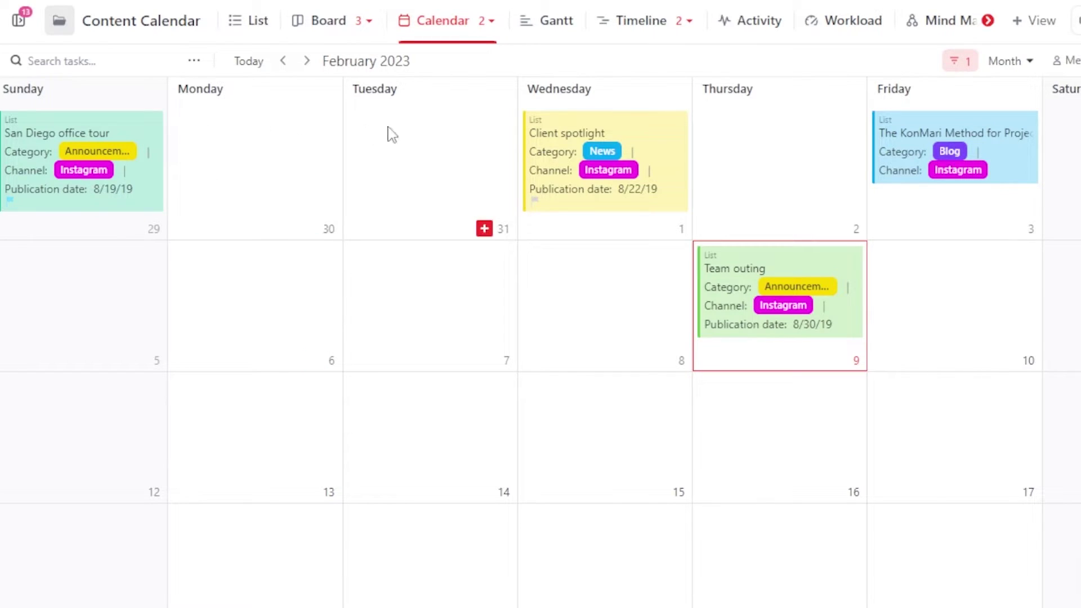
Add 'post on youtube' tasks on January 30 and February 2.
left_click(310, 230)
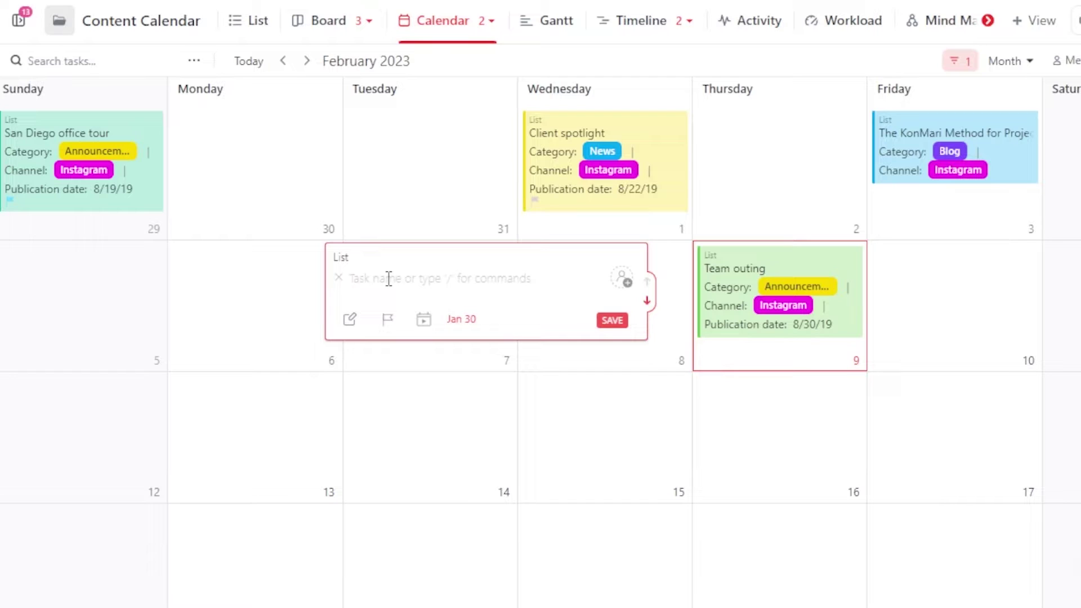
type("post o")
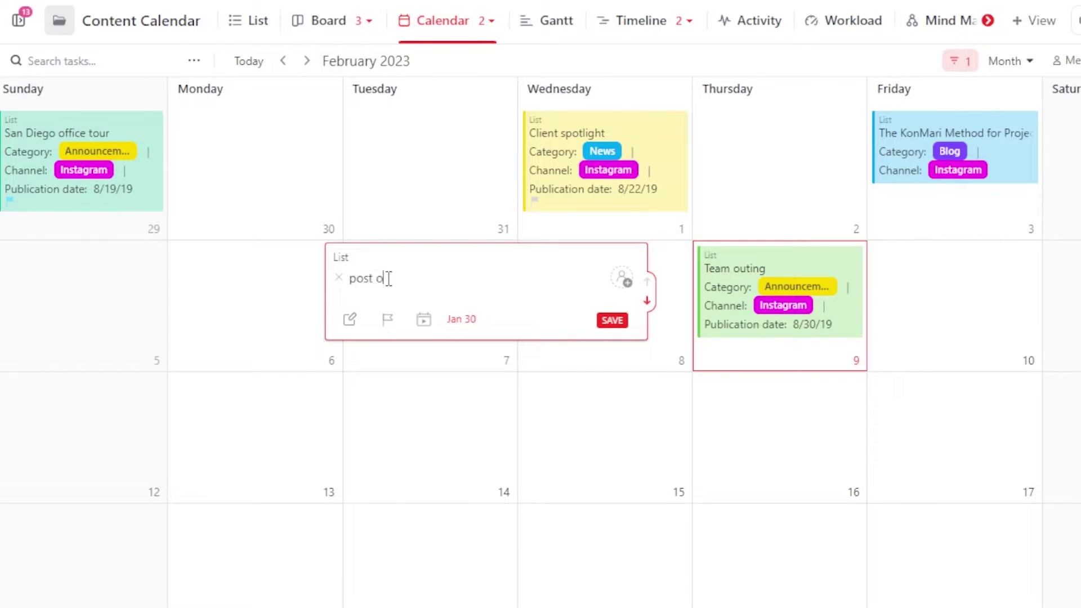
type("n youtube")
key("Return")
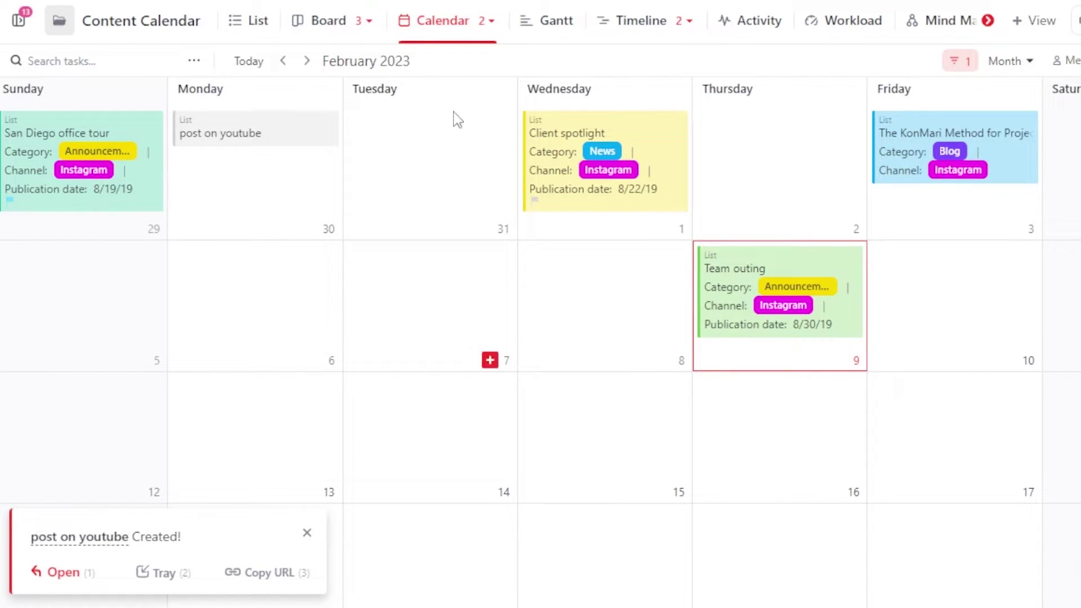
left_click(841, 229)
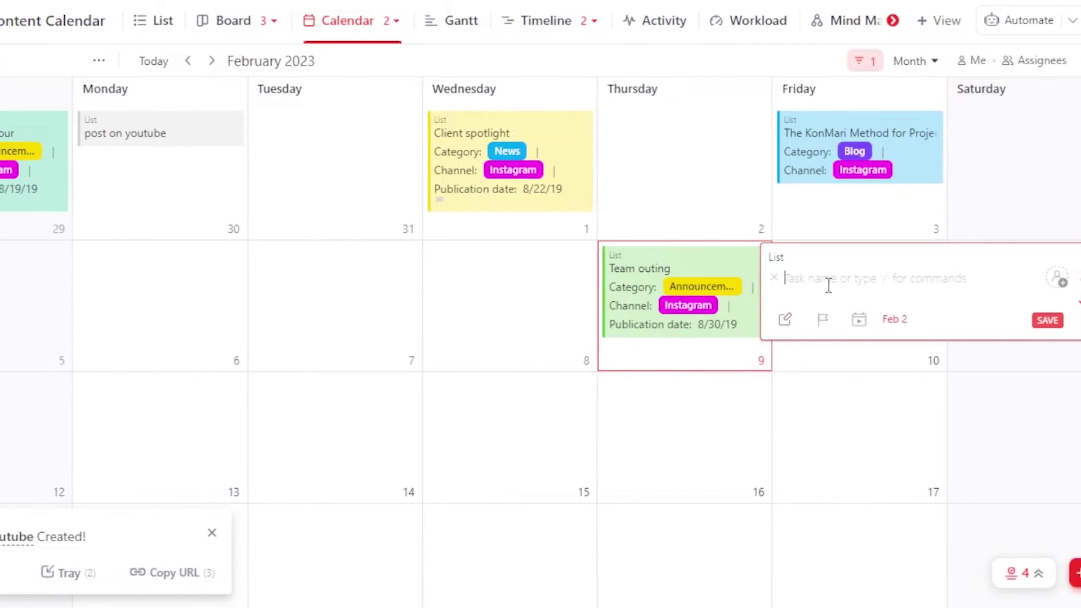
type("pos")
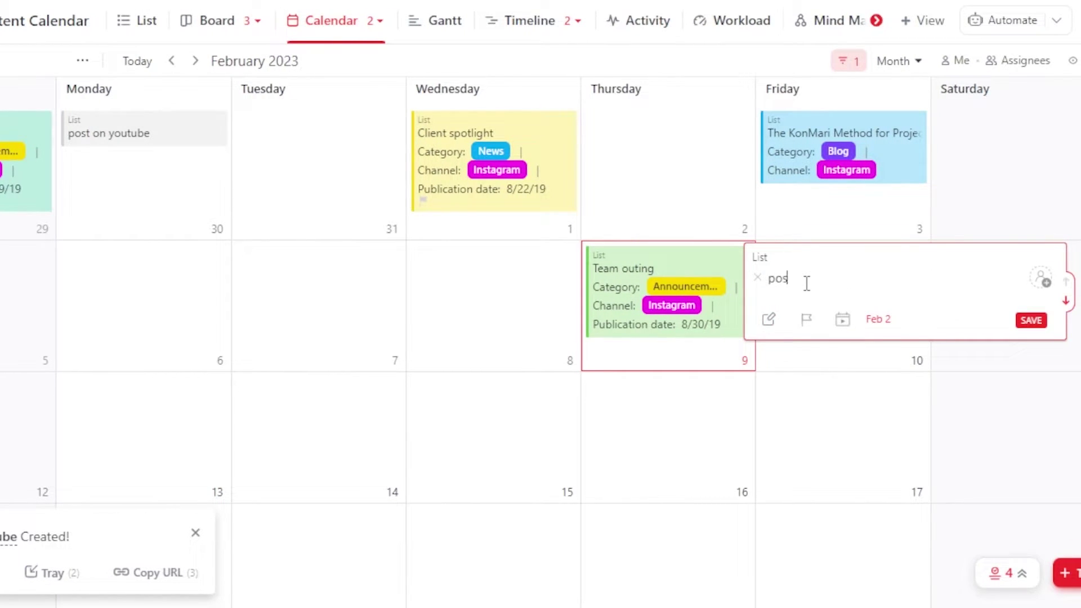
type("t on youtube")
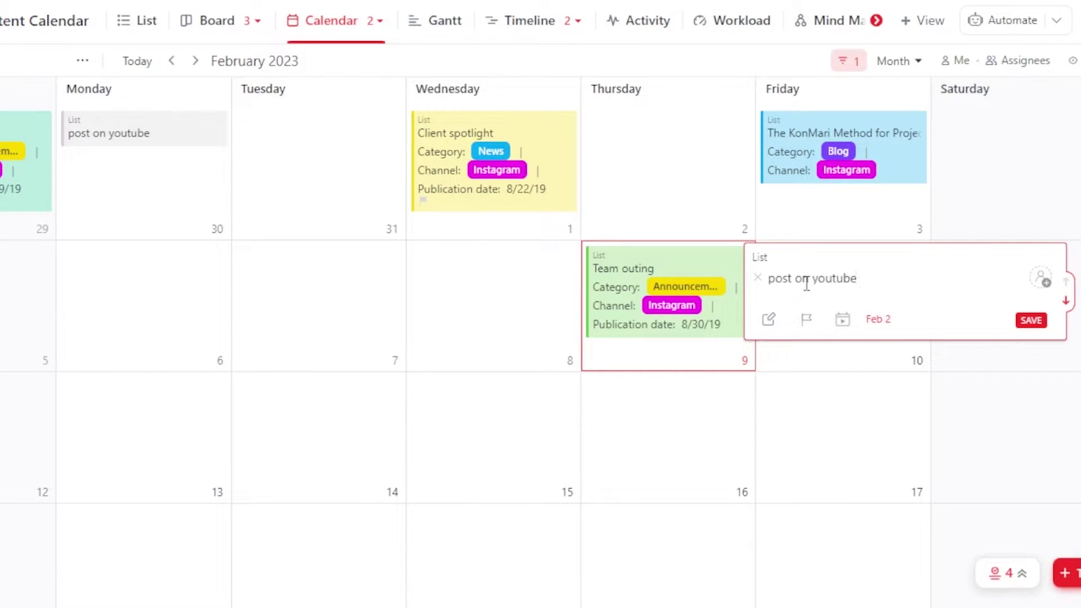
key("Return")
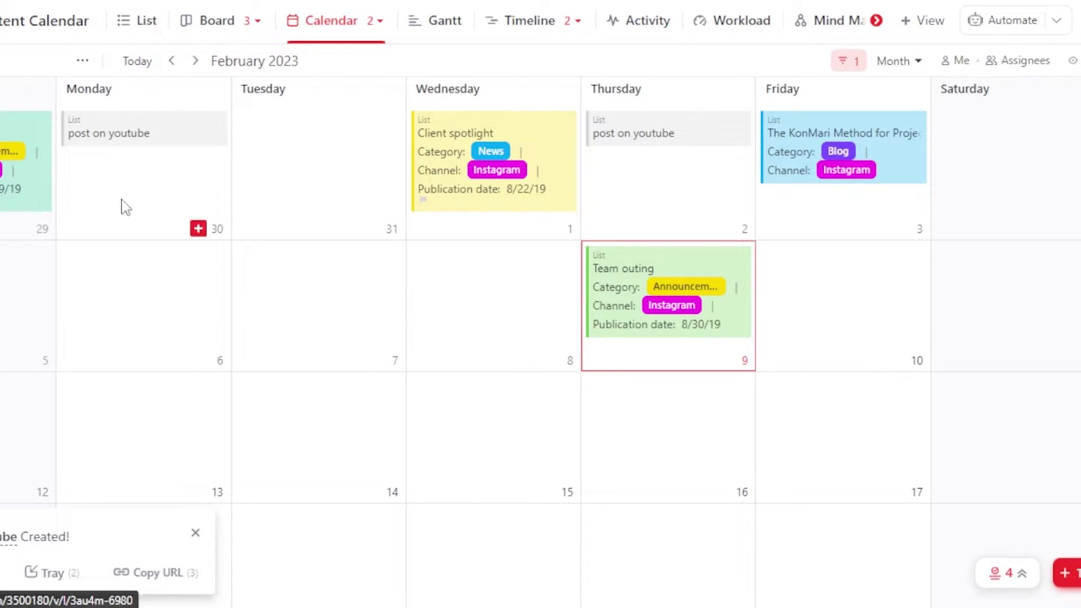
Open the January 30 'post on youtube' task and assign it to a workspace member.
left_click(143, 145)
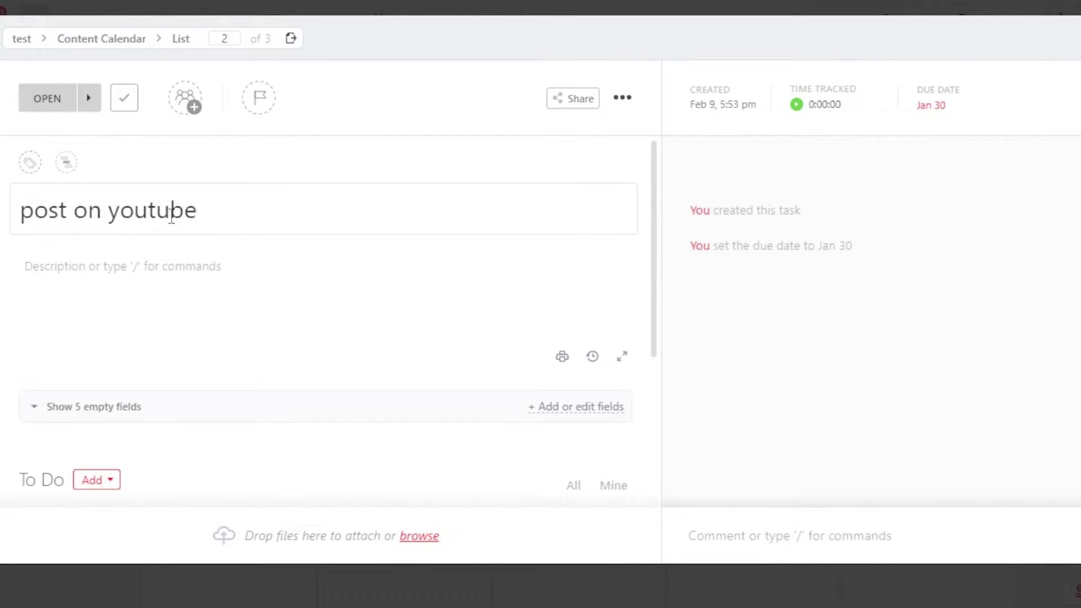
left_click(200, 110)
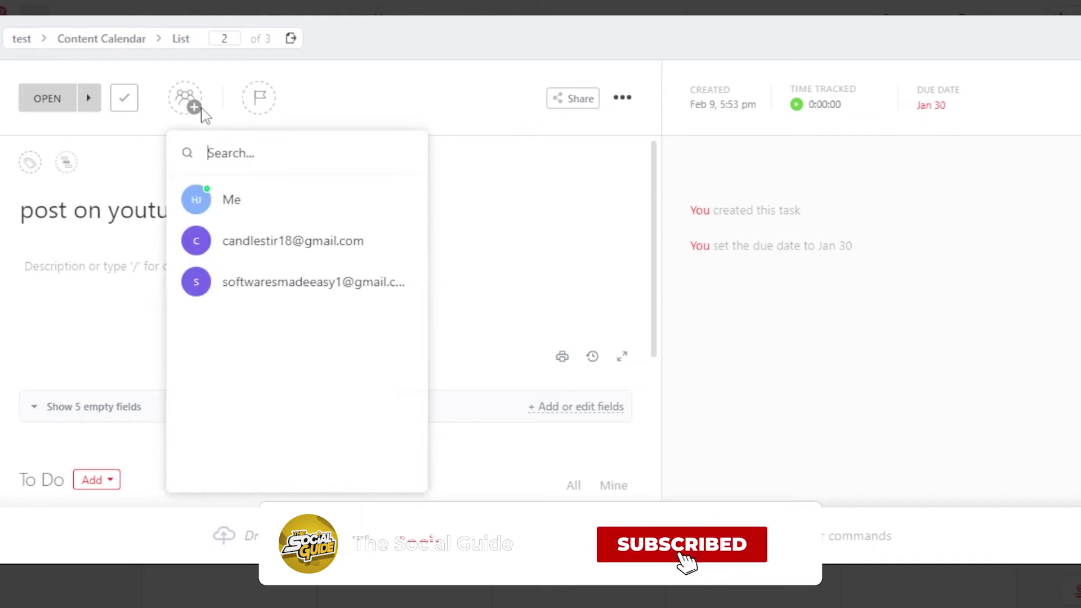
left_click(277, 242)
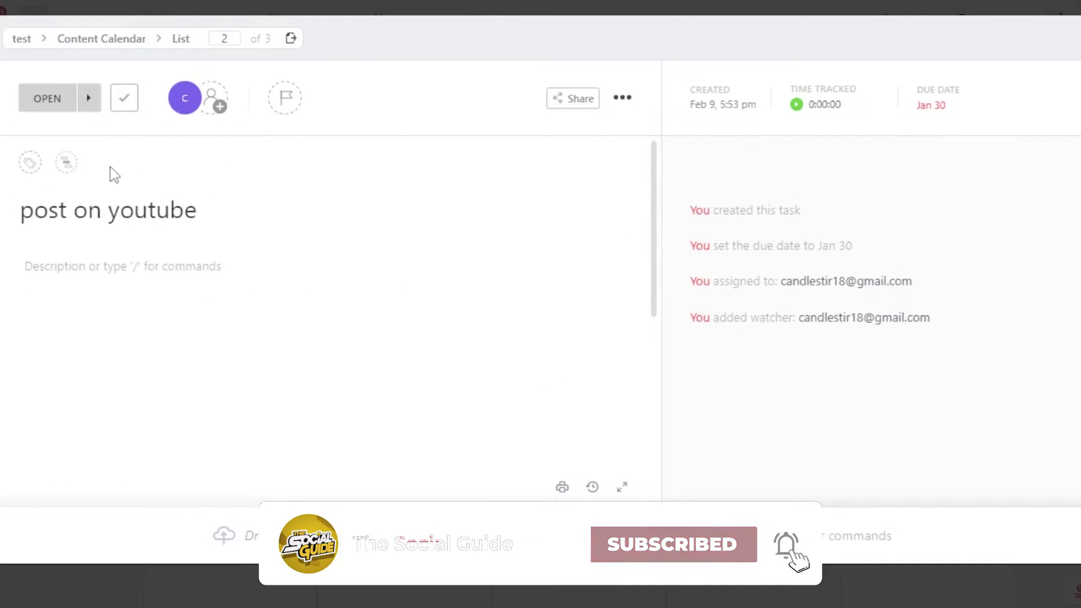
left_click(82, 268)
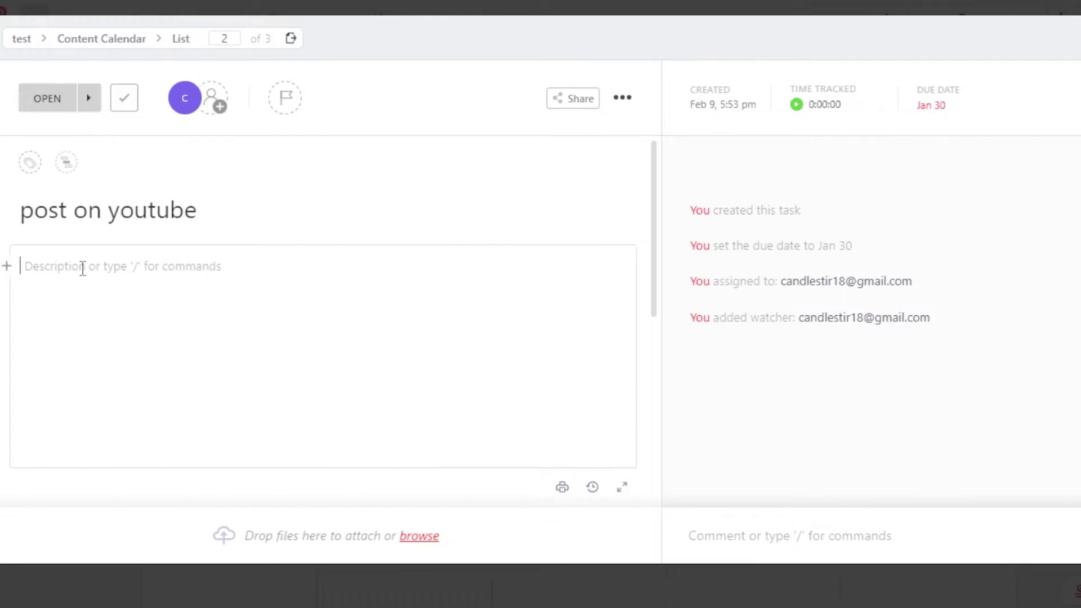
type("/")
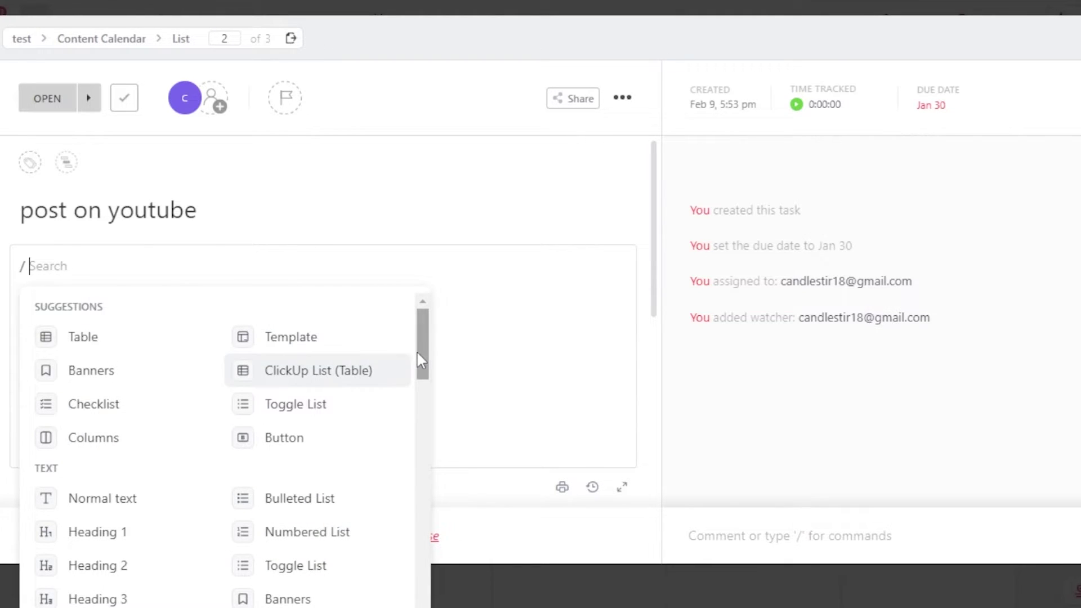
left_click_drag(415, 357, 420, 394)
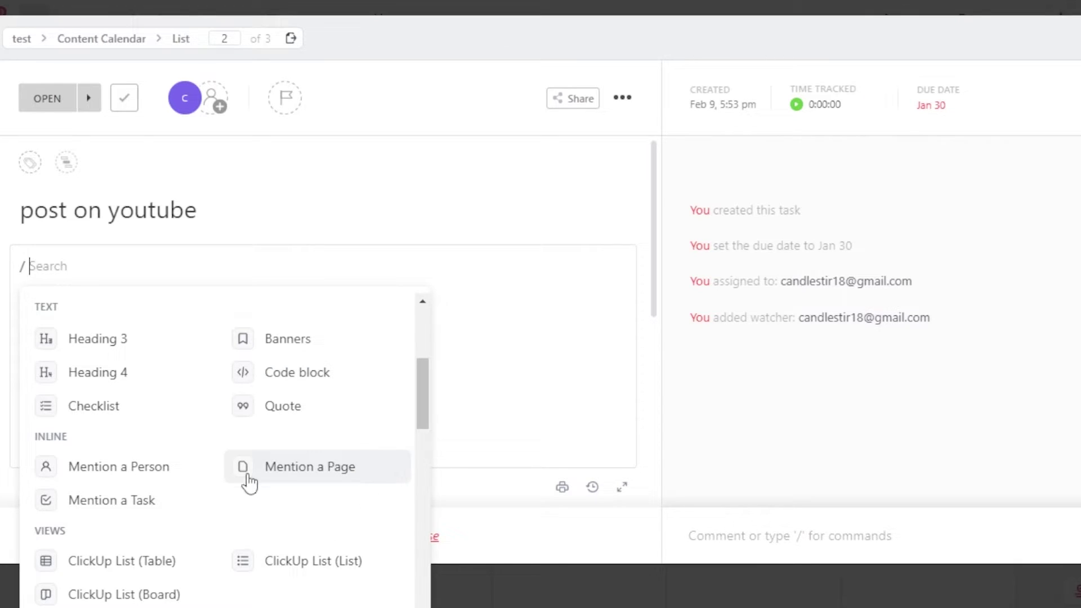
scroll(329, 372, "up", 5)
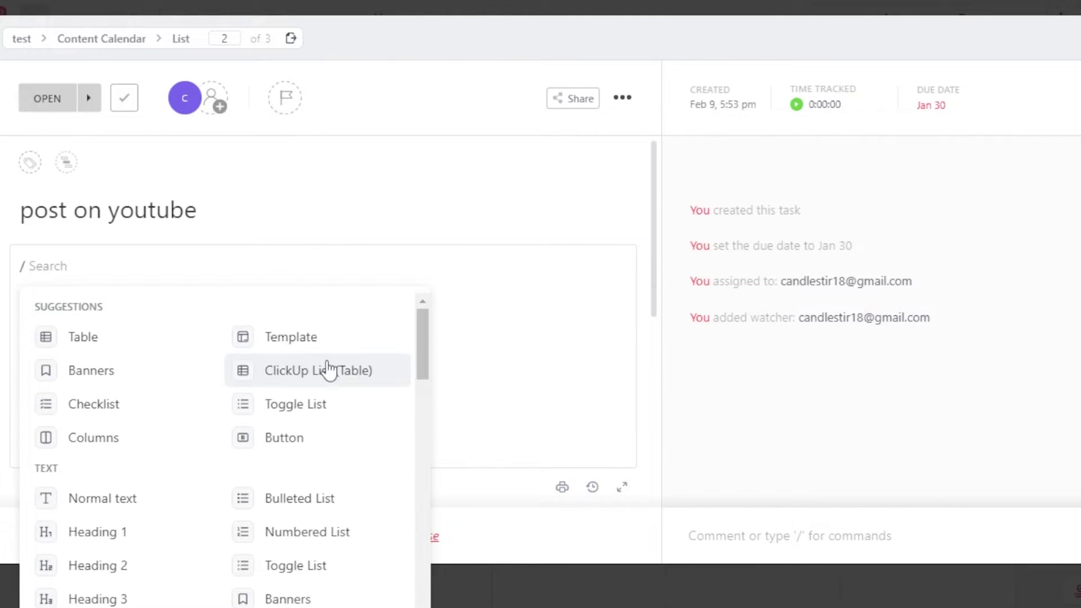
left_click(330, 372)
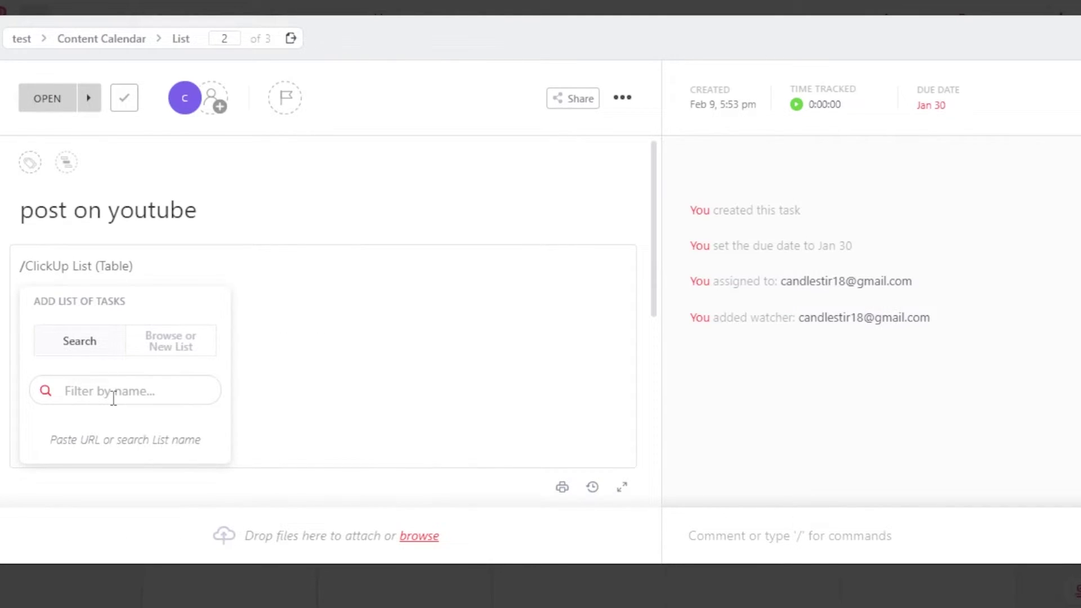
left_click(116, 266)
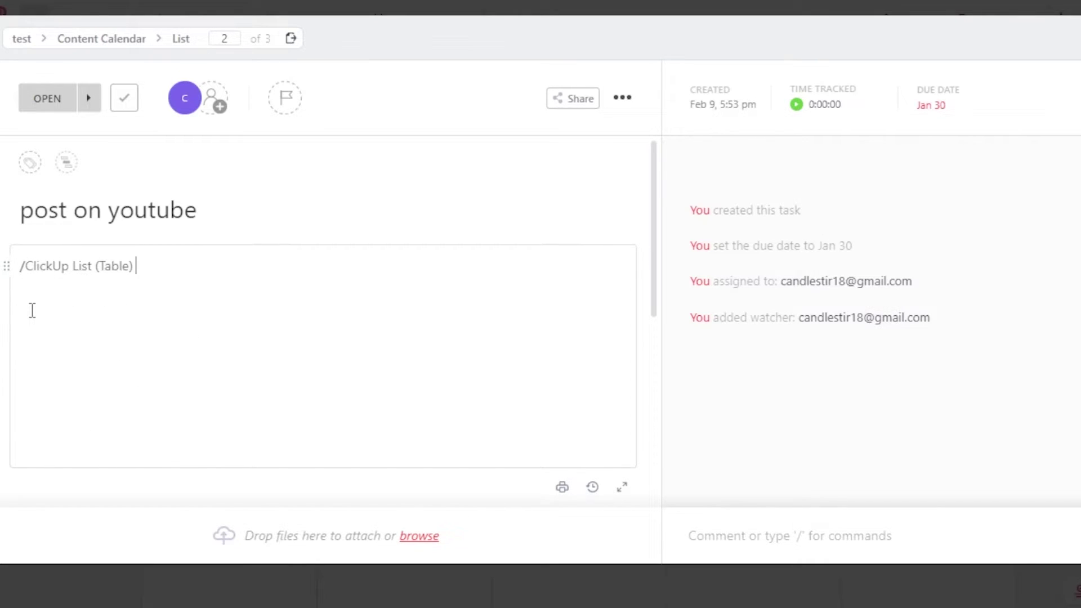
key("BackSpace")
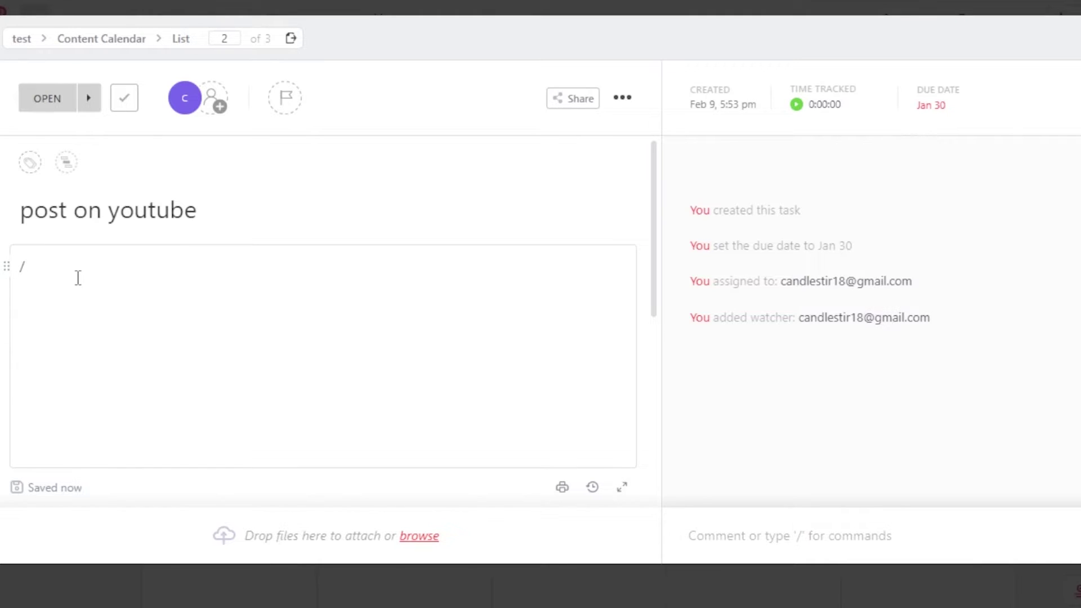
Rename the 'recording' tag to 'Posting' and apply it to the task.
left_click(31, 162)
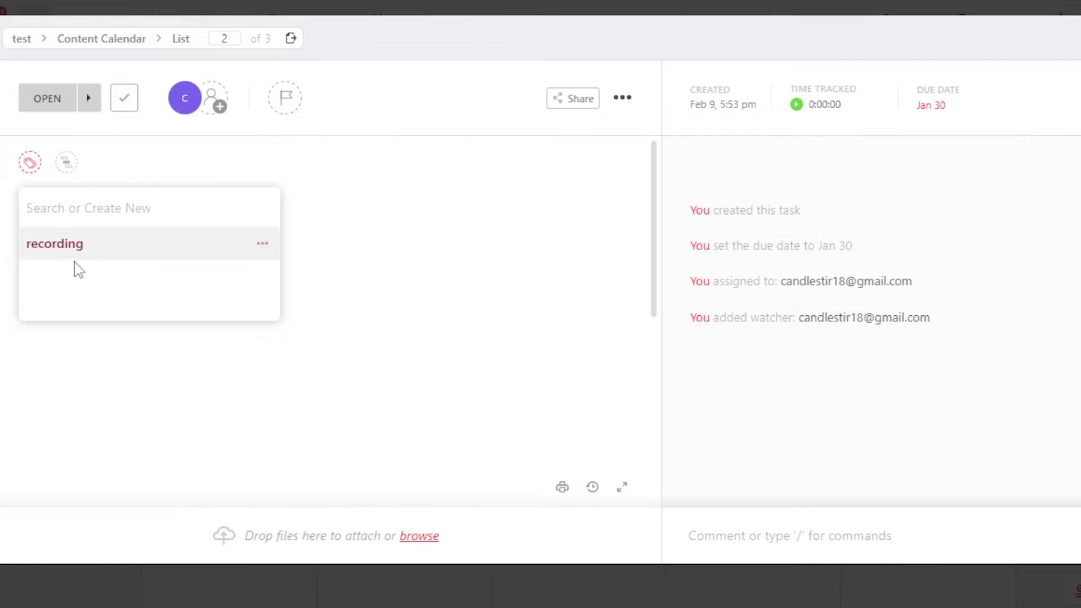
left_click(261, 245)
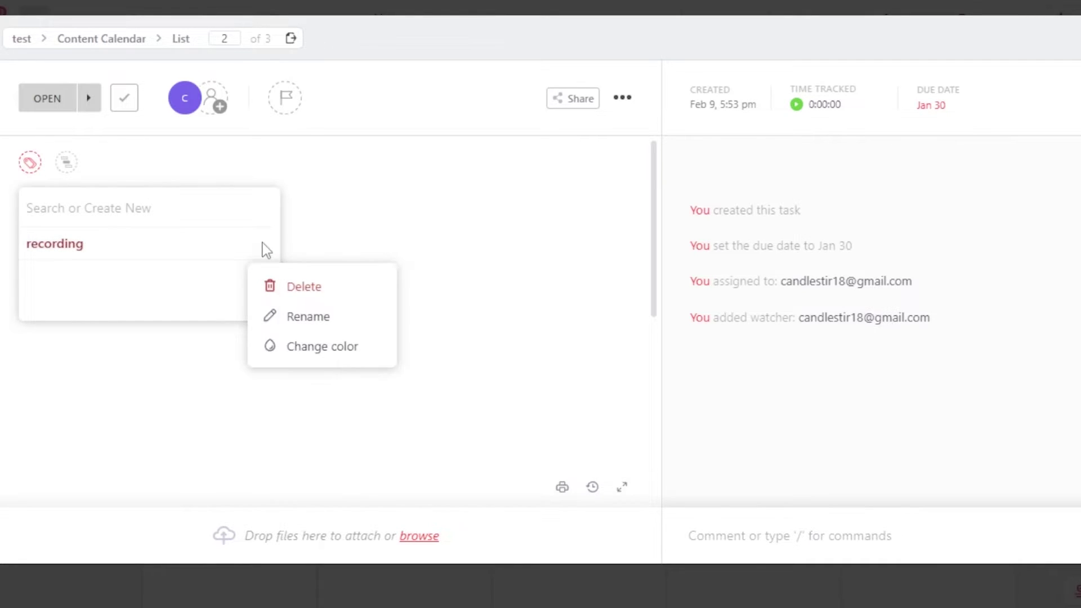
left_click(312, 318)
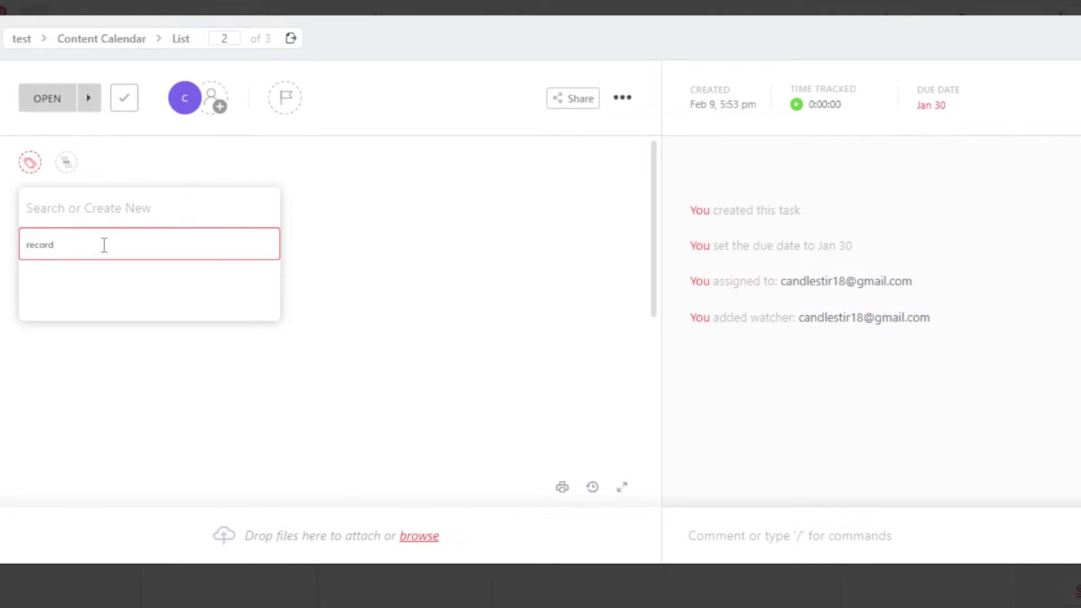
type("Posting")
key("Return")
left_click(134, 254)
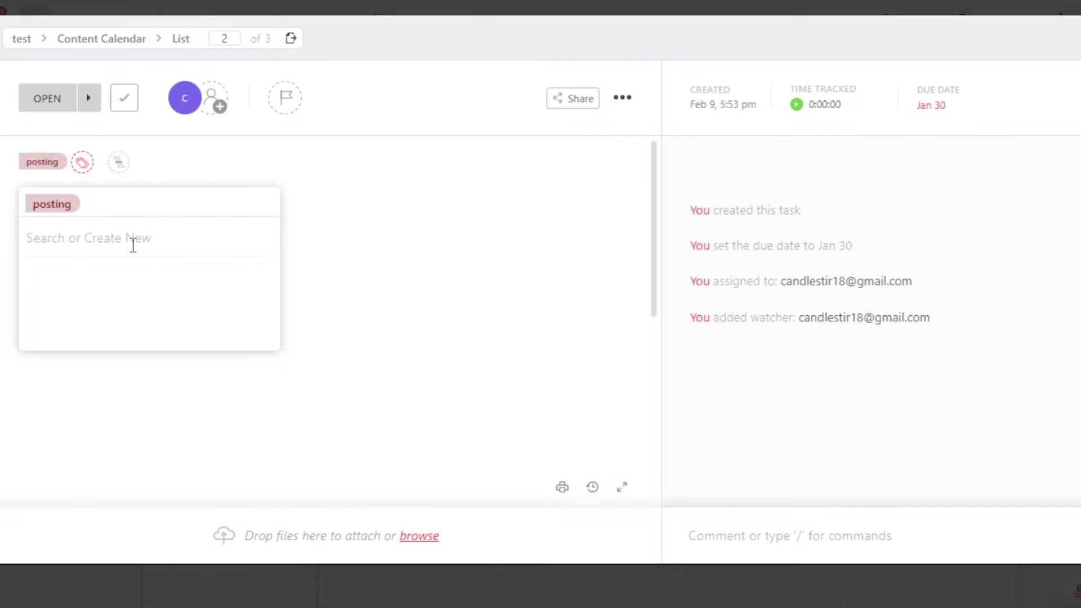
Give the task High priority after briefly checking Dependencies and trying Urgent.
left_click(119, 164)
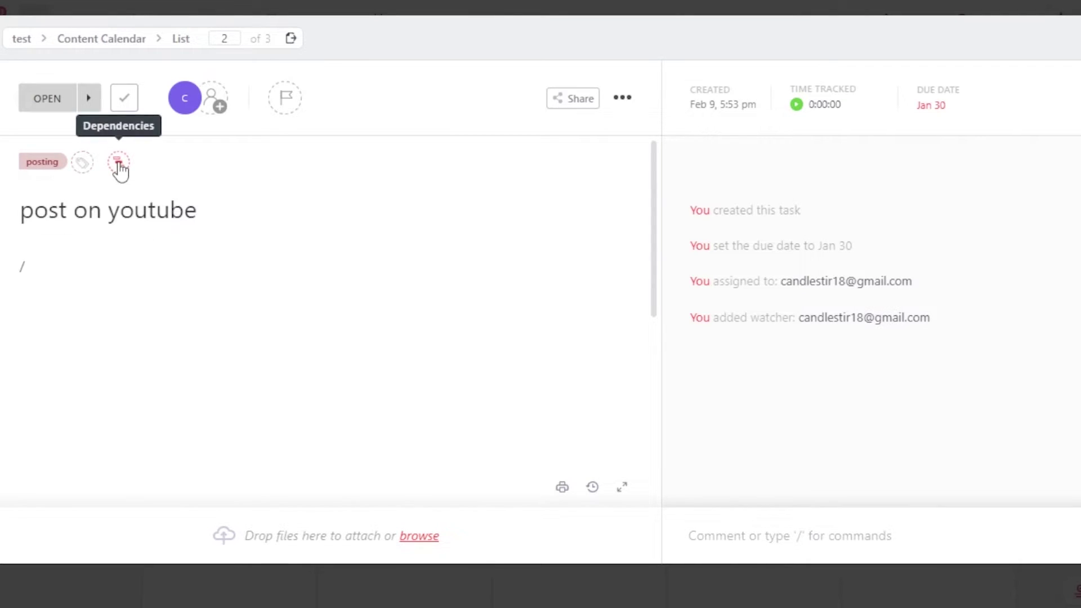
left_click(119, 165)
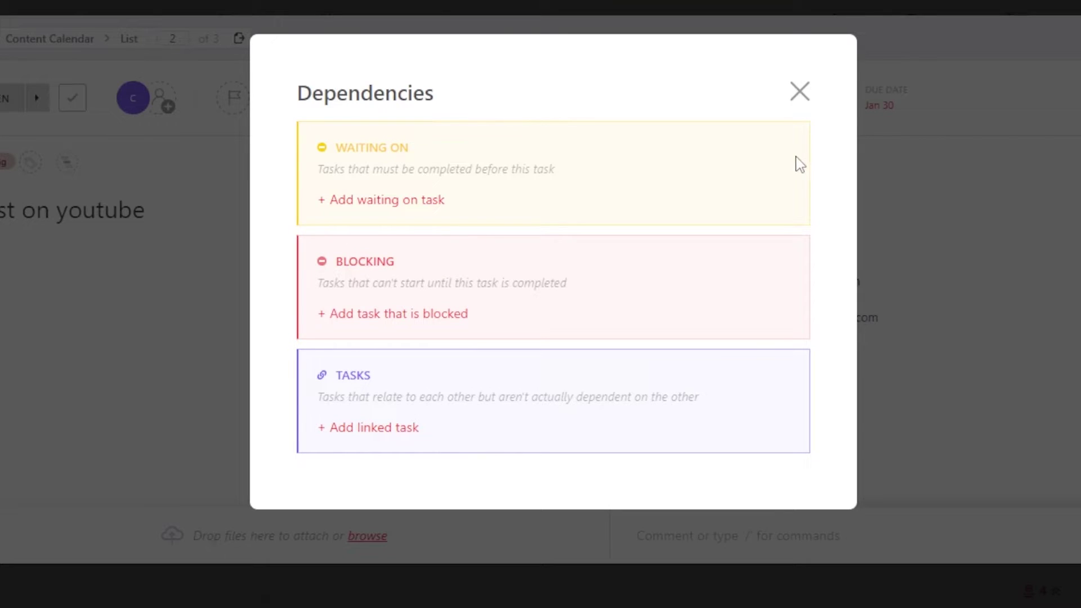
left_click(801, 96)
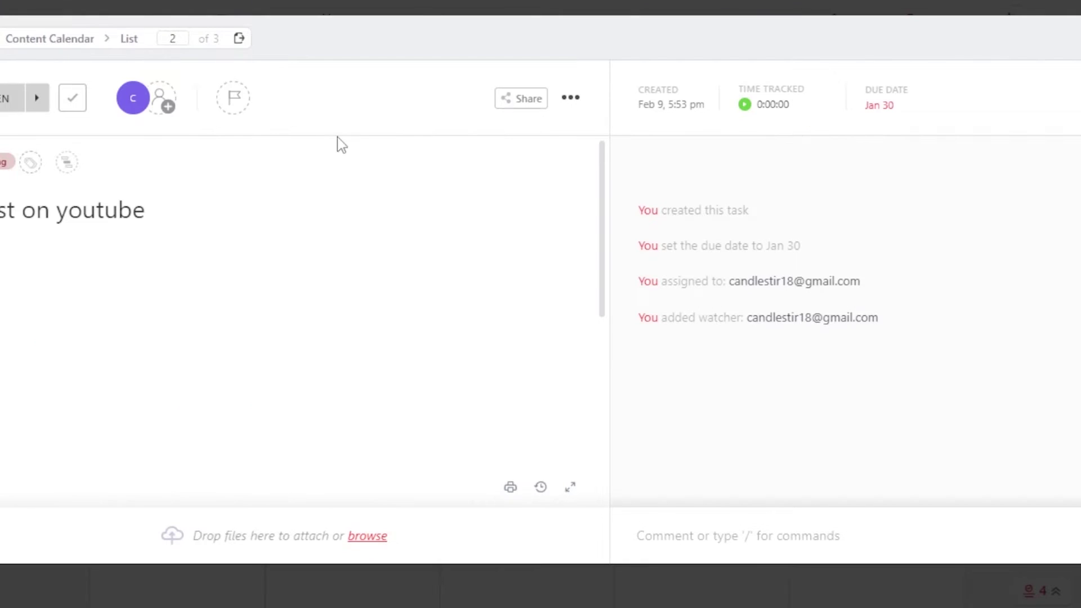
left_click(232, 109)
left_click(274, 163)
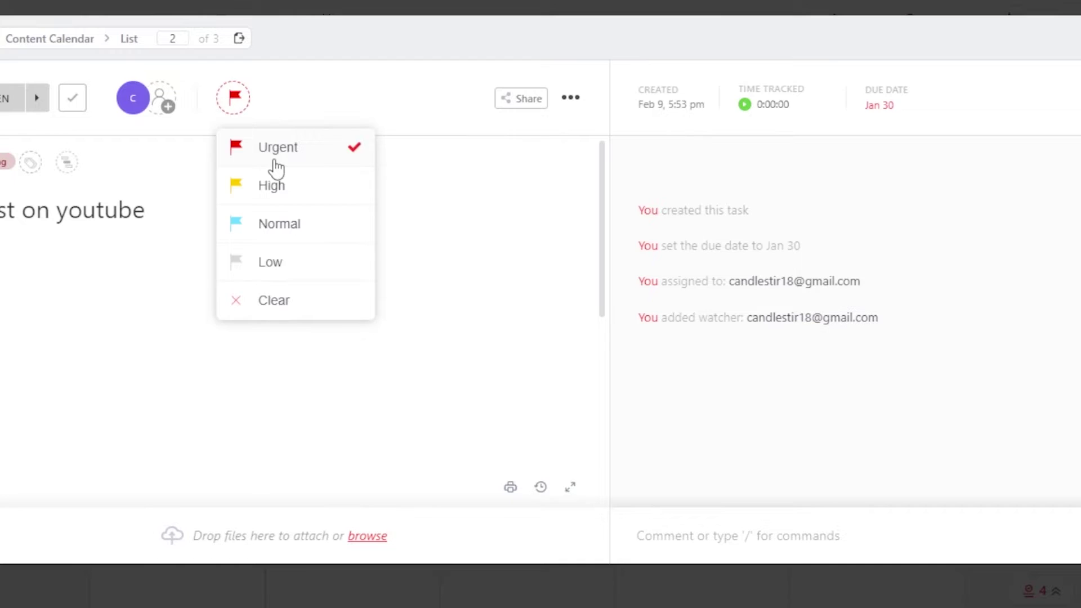
left_click(233, 110)
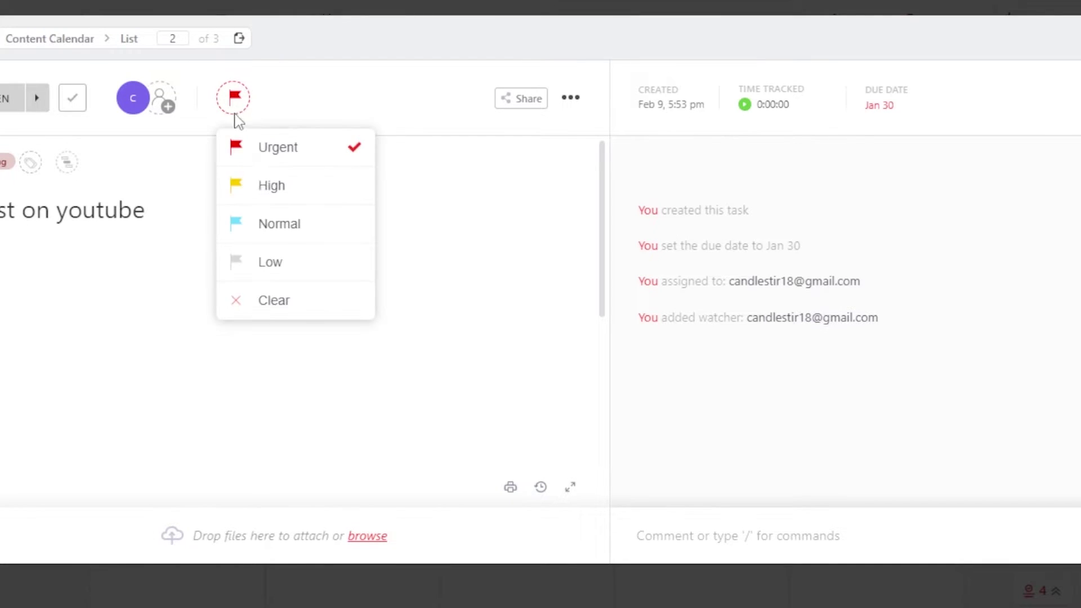
left_click(271, 189)
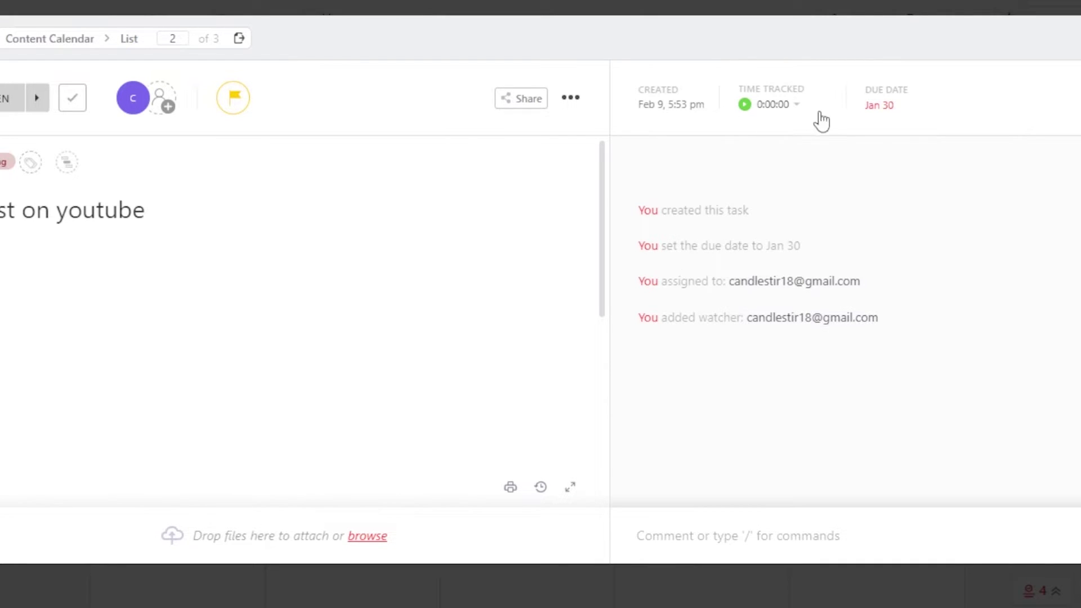
Review the due date and attachment options, then close the task back to the calendar.
left_click(880, 106)
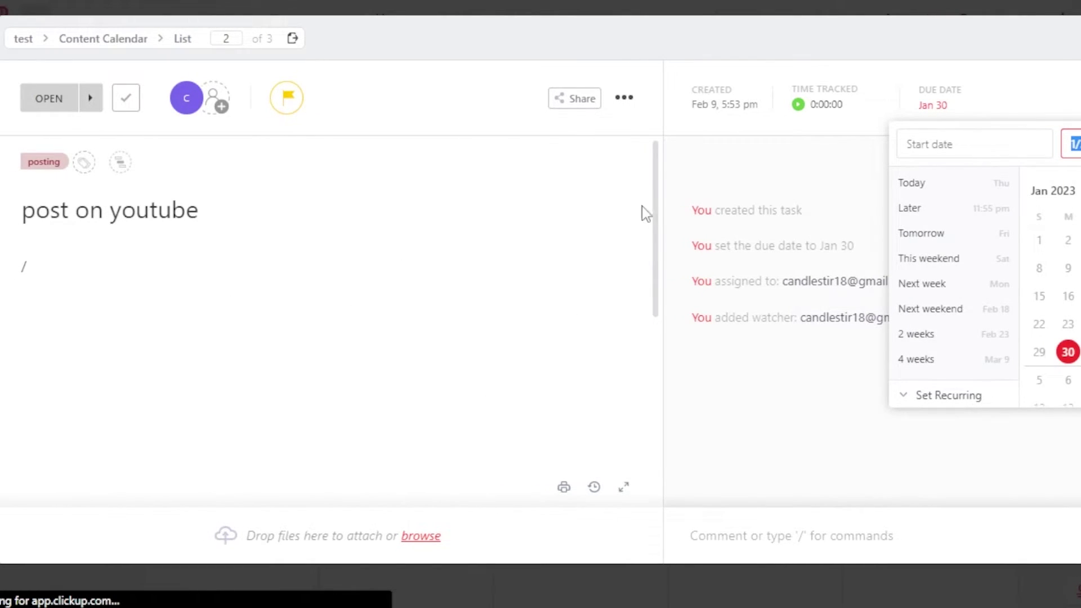
left_click(655, 271)
left_click_drag(656, 269, 655, 458)
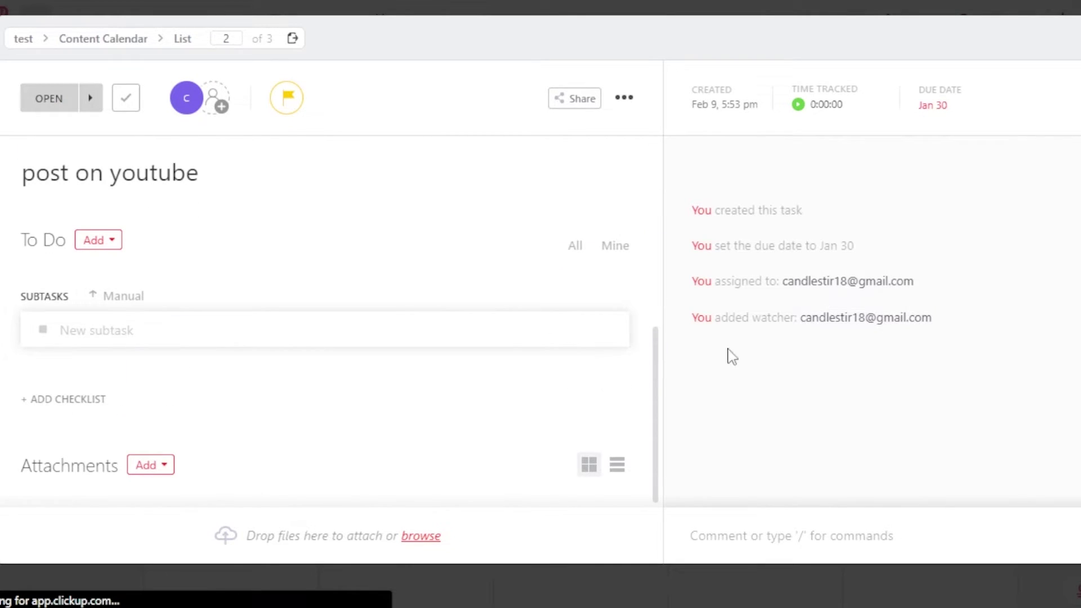
left_click(148, 467)
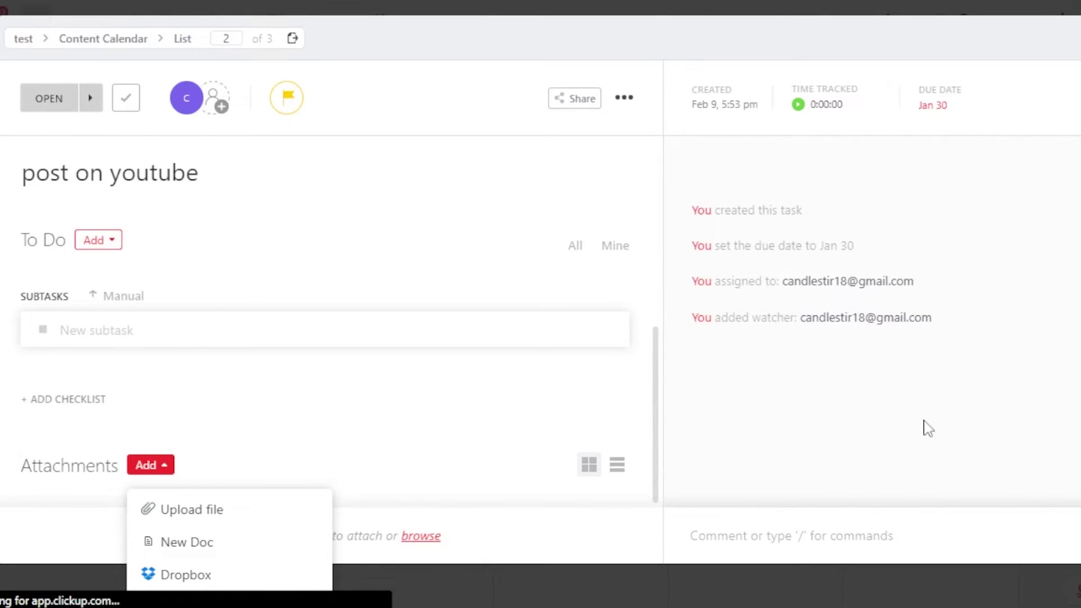
left_click(821, 598)
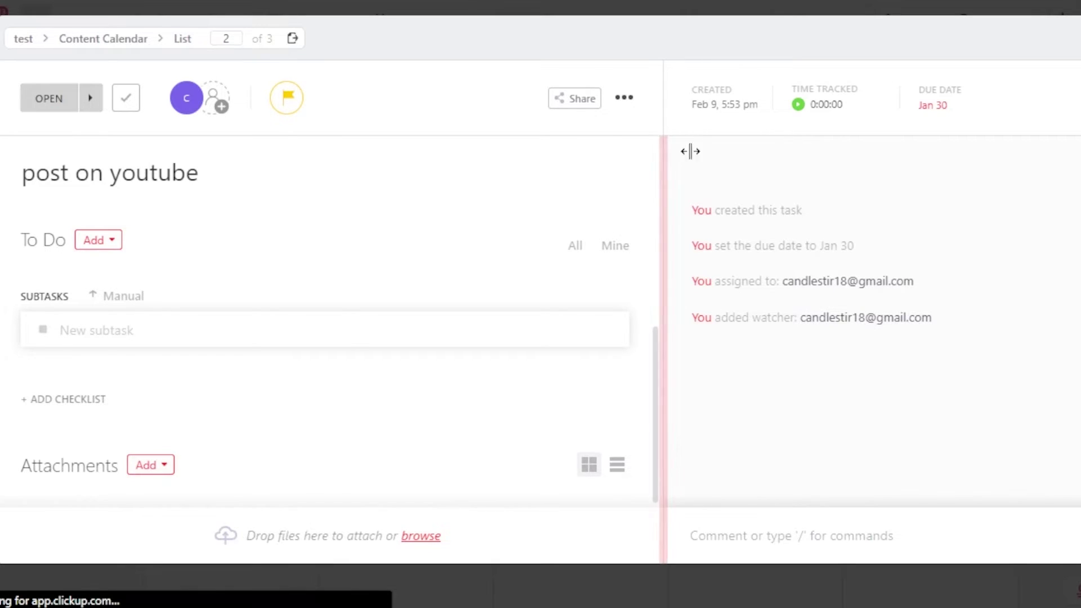
left_click(642, 82)
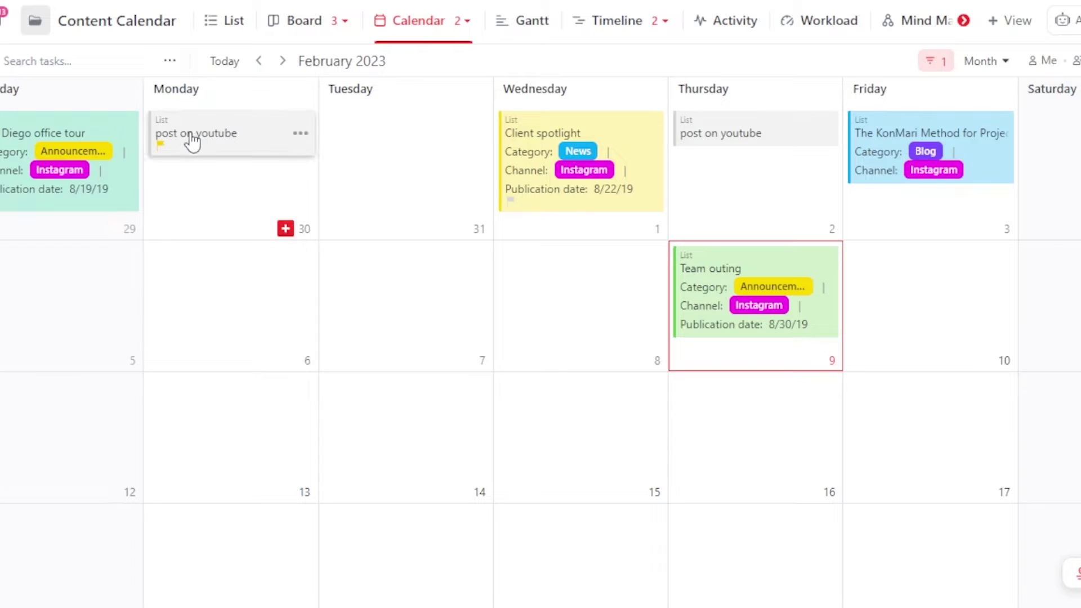
In the San Diego office tour task, switch the Channel field from Instagram to YouTube.
left_click(55, 156)
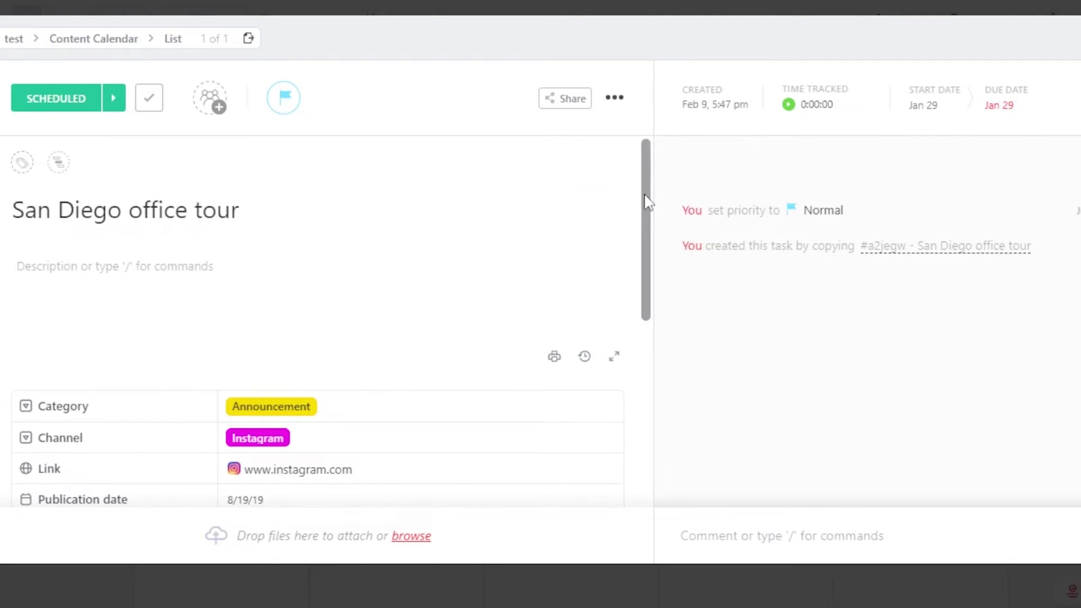
left_click_drag(647, 200, 657, 280)
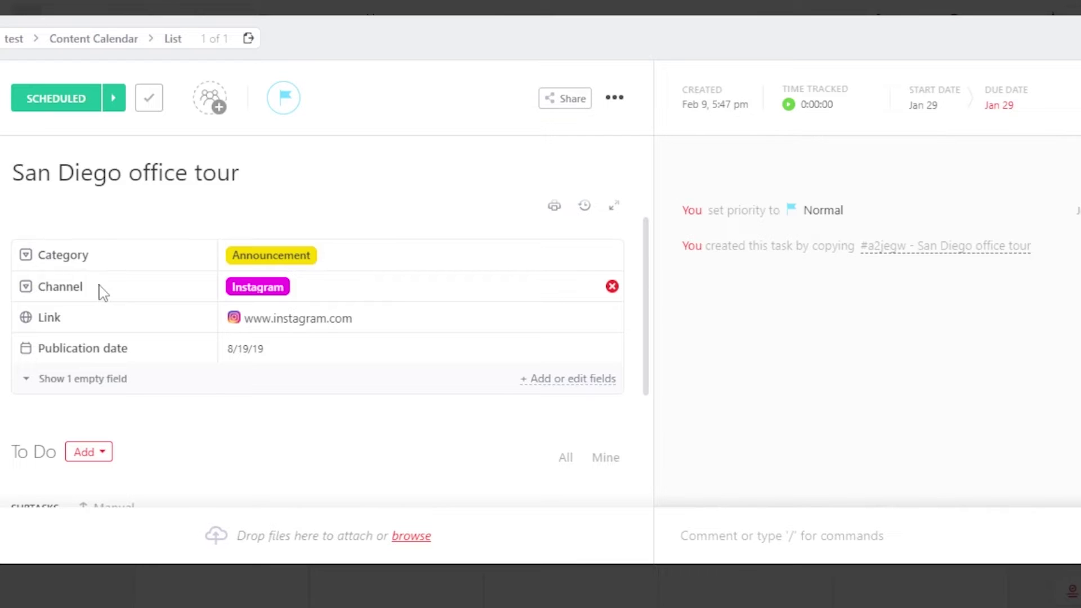
scroll(126, 225, "up", 3)
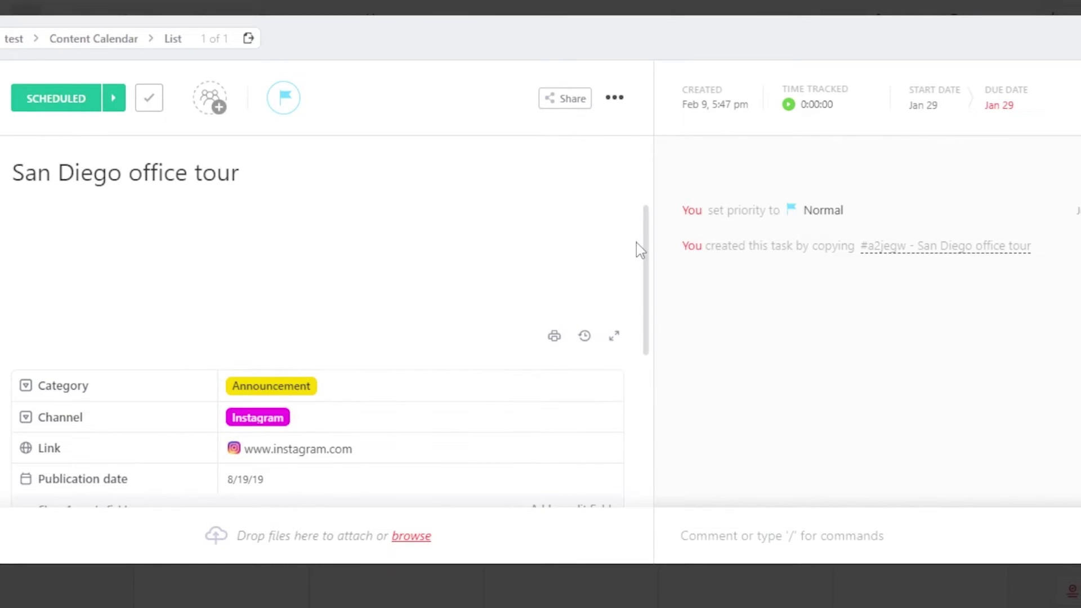
left_click_drag(647, 245, 647, 315)
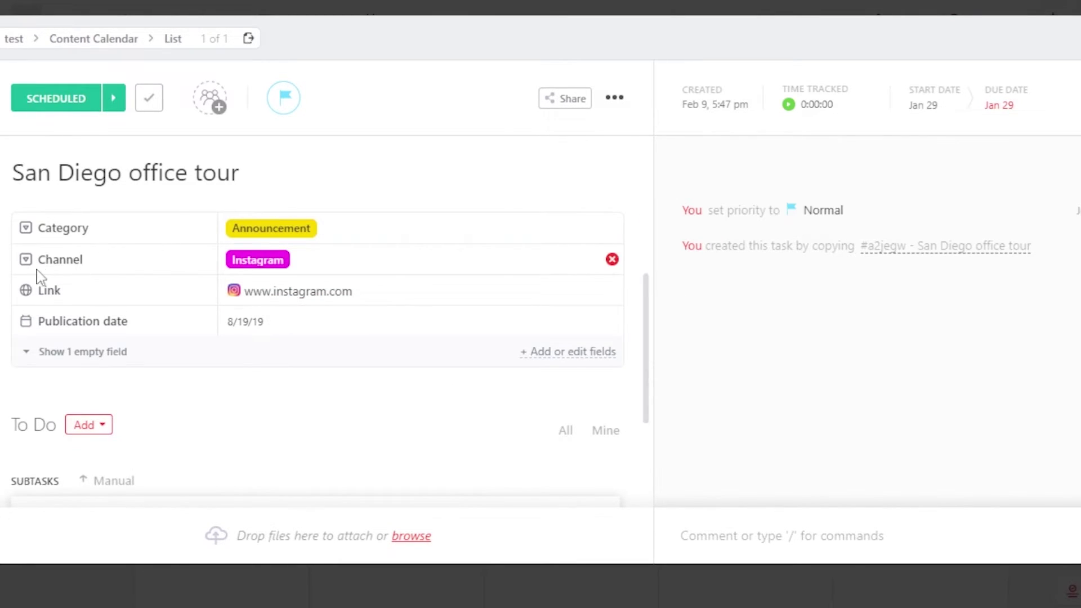
left_click(438, 257)
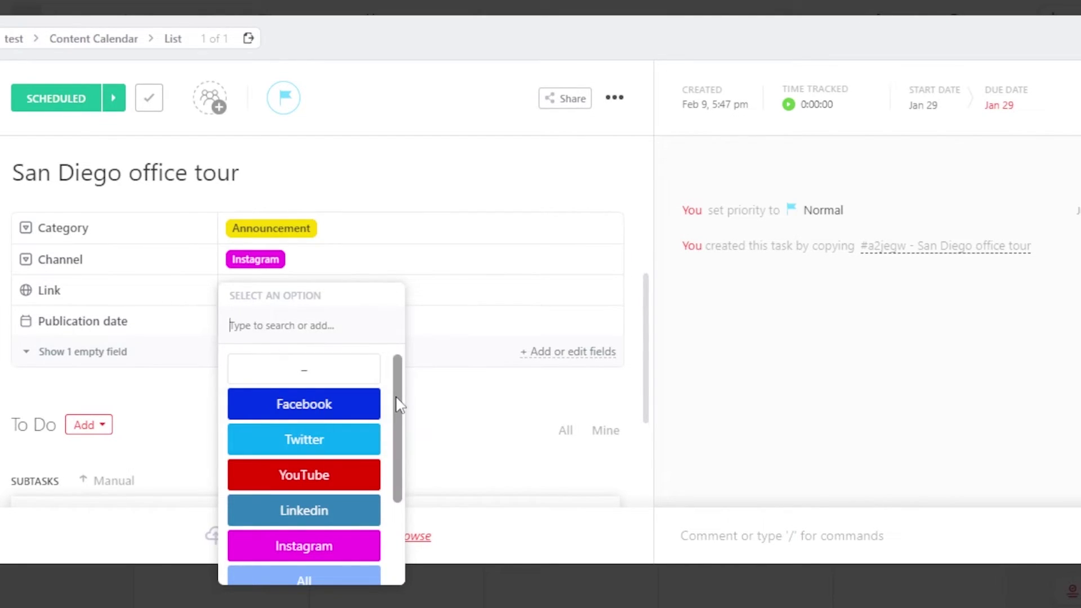
mouse_move(397, 404)
left_mouse_down()
mouse_move(401, 454)
mouse_move(398, 422)
left_mouse_up()
left_click_drag(398, 433, 386, 405)
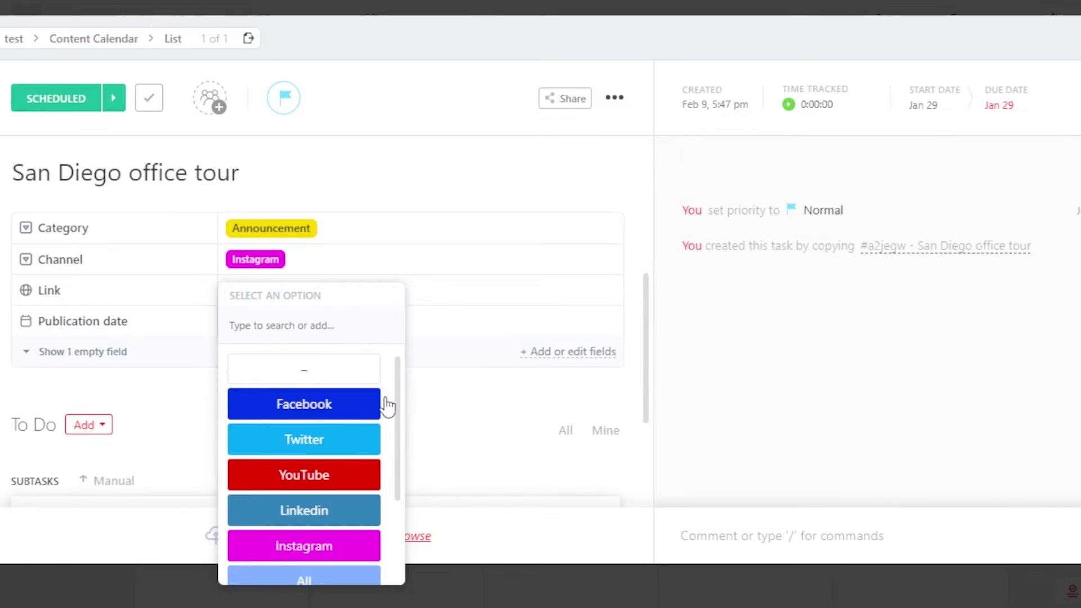
left_click(316, 478)
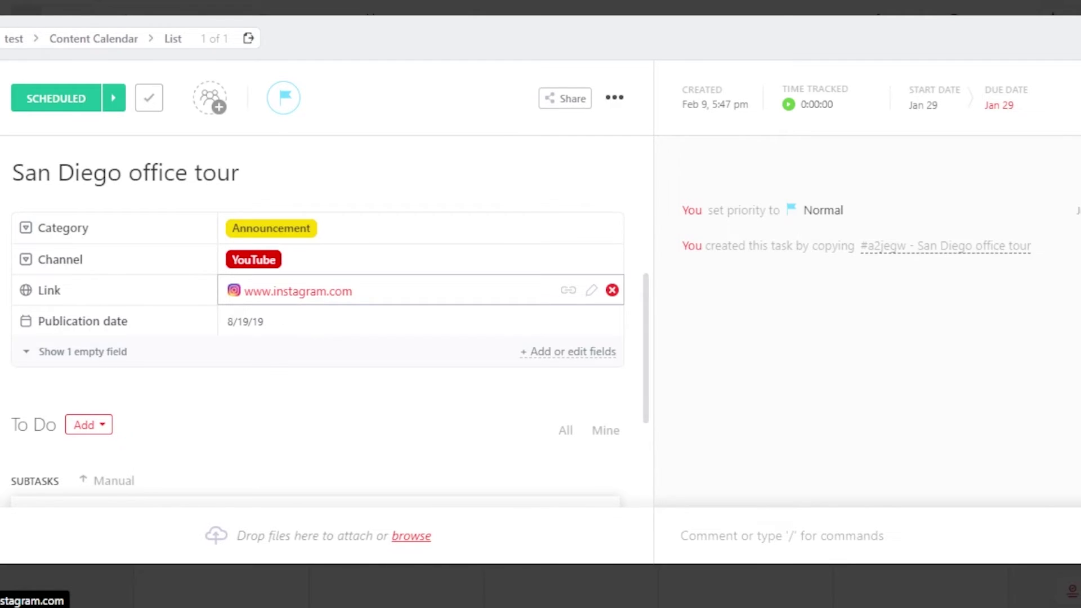
left_click(217, 105)
left_click(542, 115)
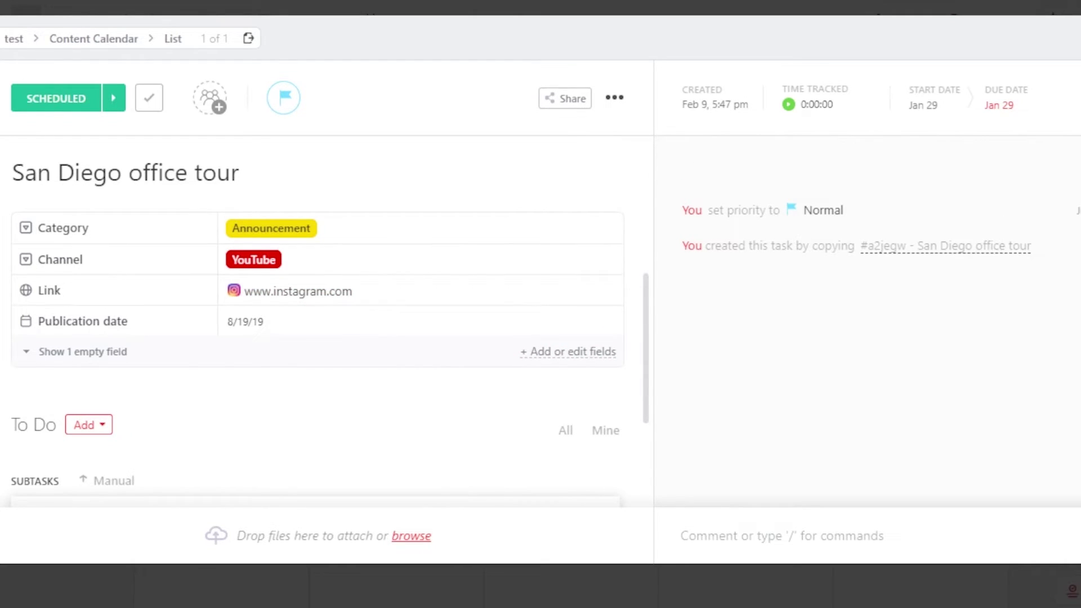
Return to the calendar and open the post on youtube task.
left_click(3, 234)
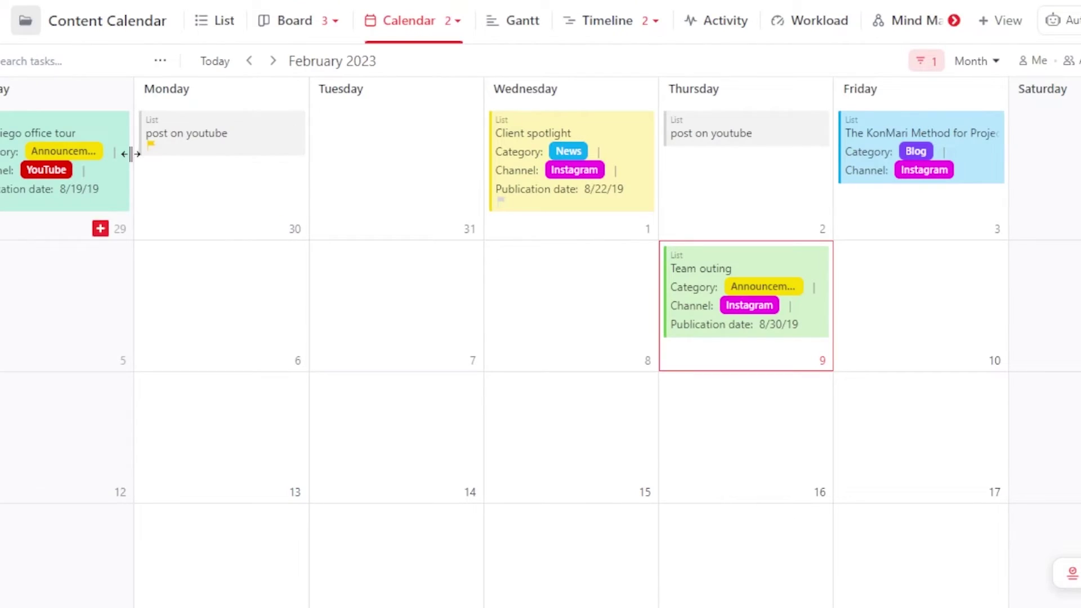
left_click(521, 203)
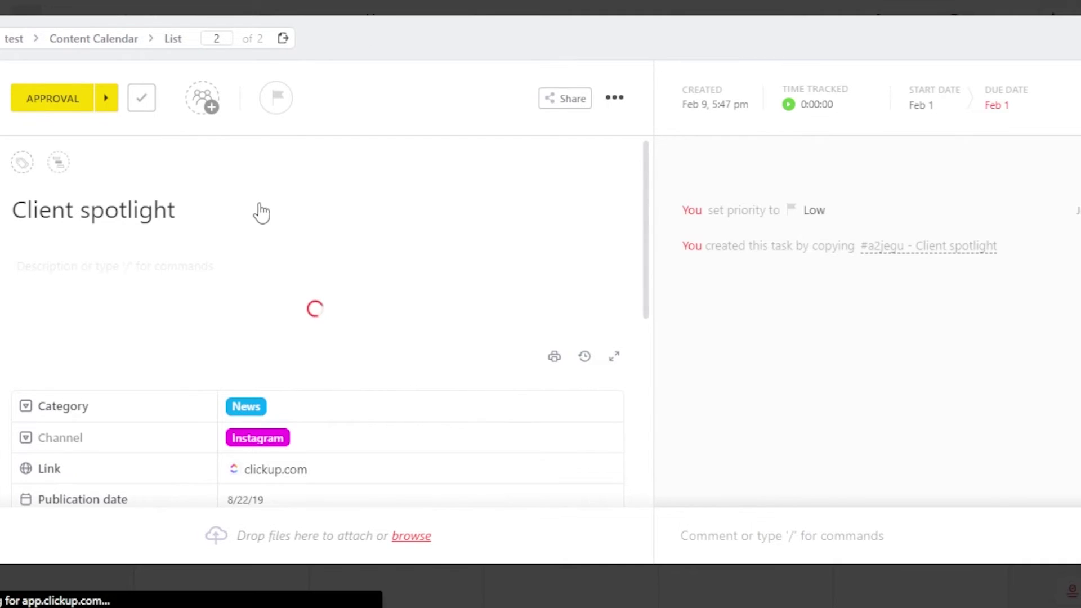
key("Escape")
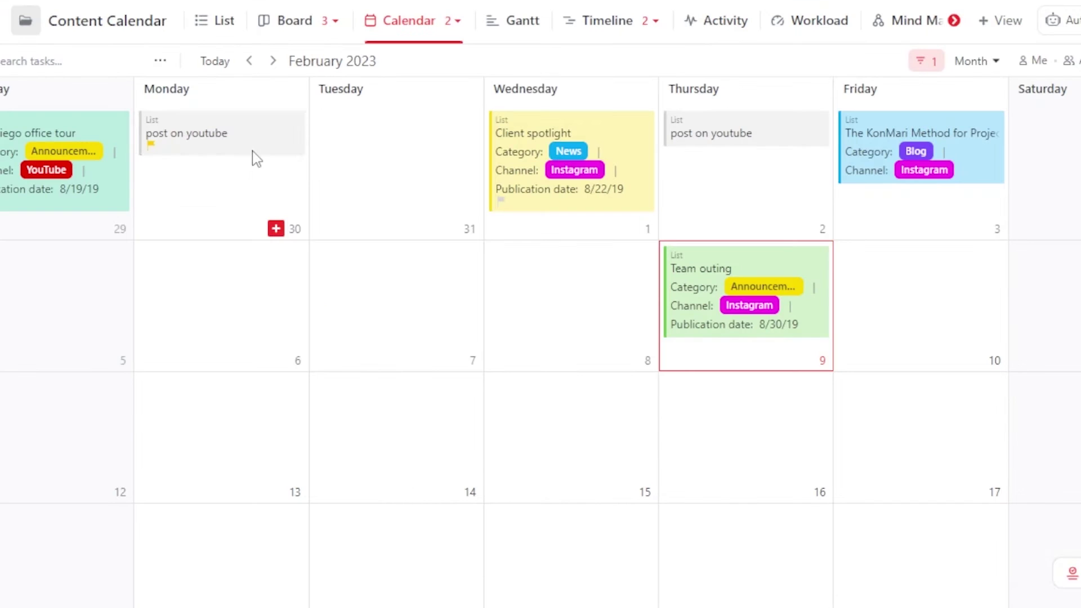
left_click(198, 140)
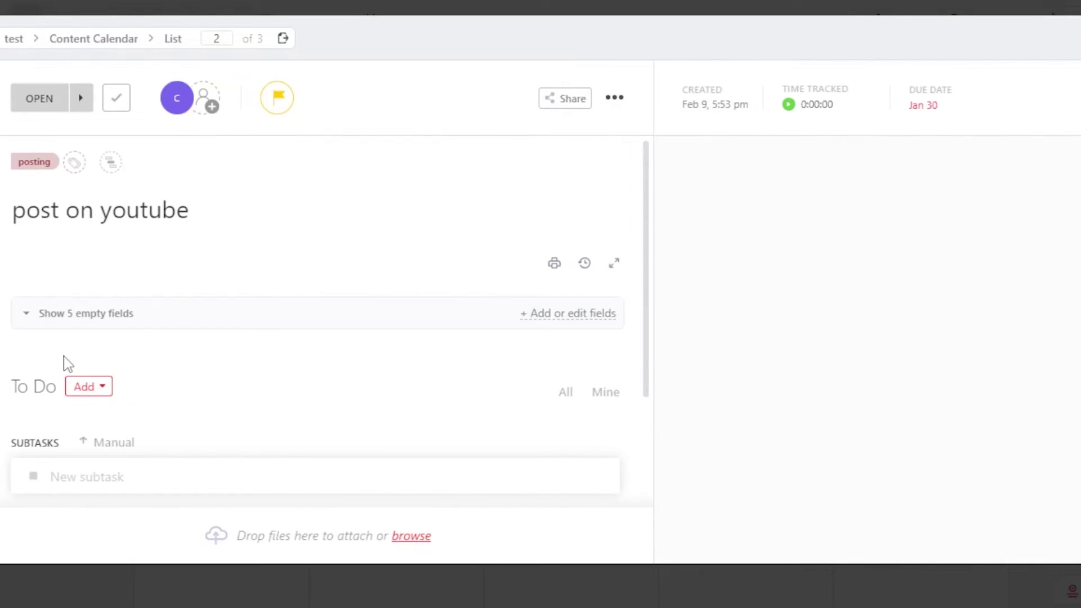
Set the task's Category to Tutorial and its Channel to YouTube.
left_click(116, 392)
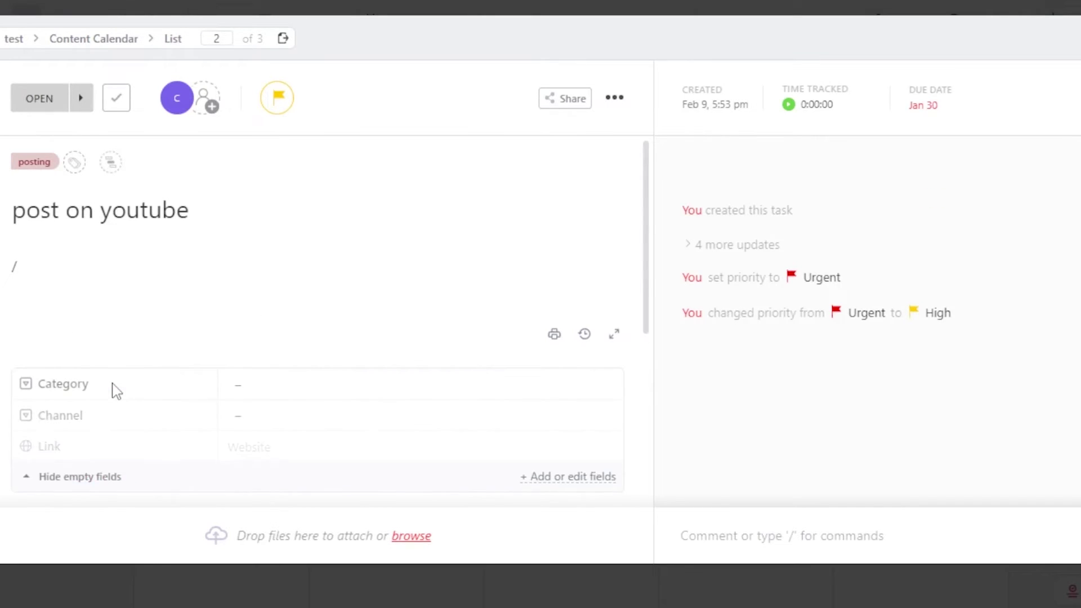
left_click(288, 394)
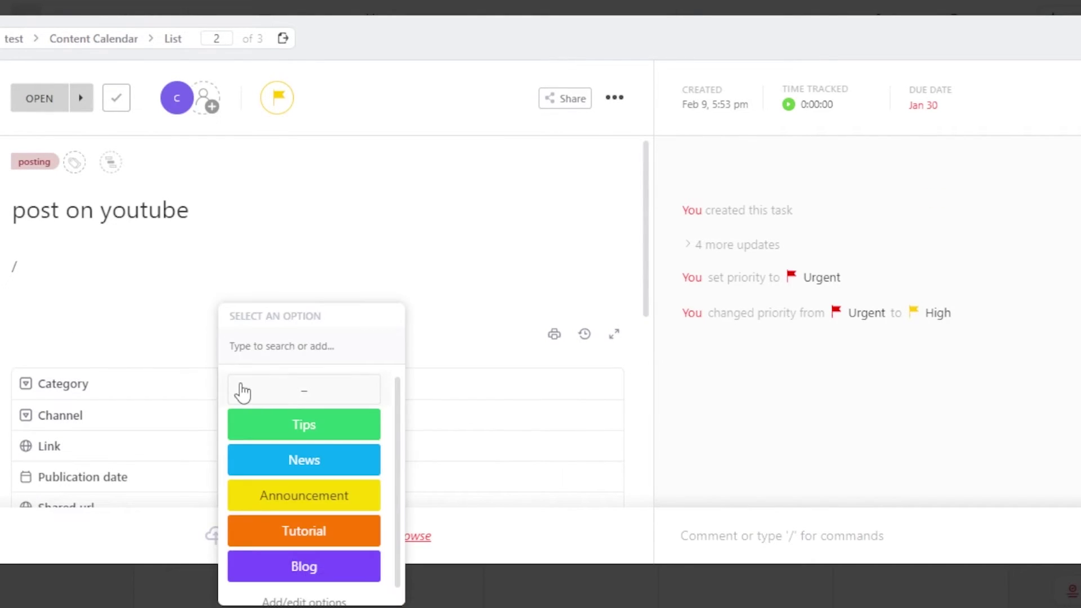
left_click(338, 545)
left_click(249, 420)
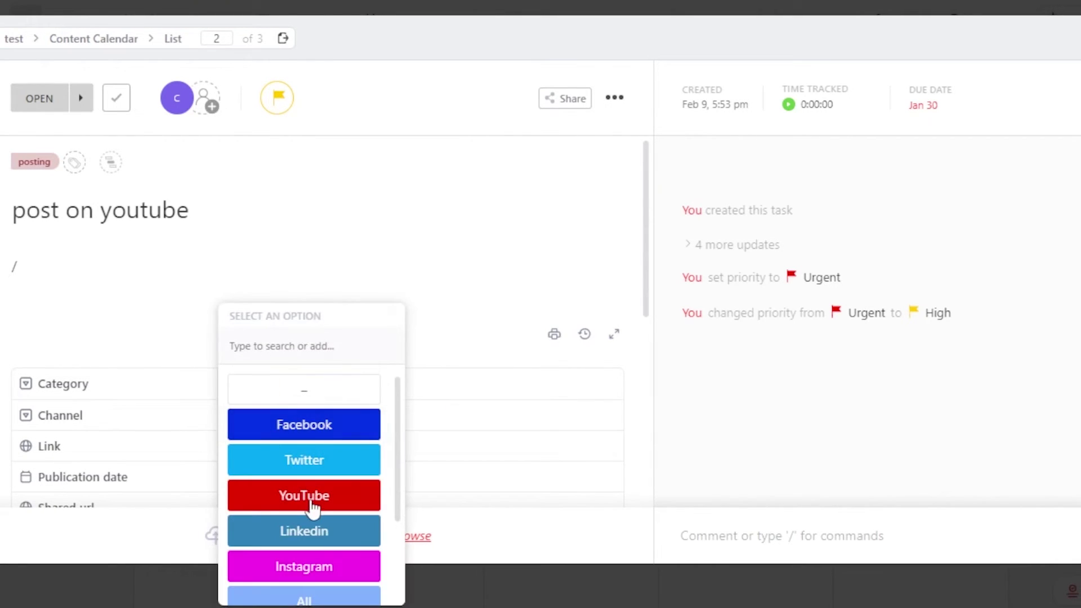
left_click(307, 498)
left_click(248, 447)
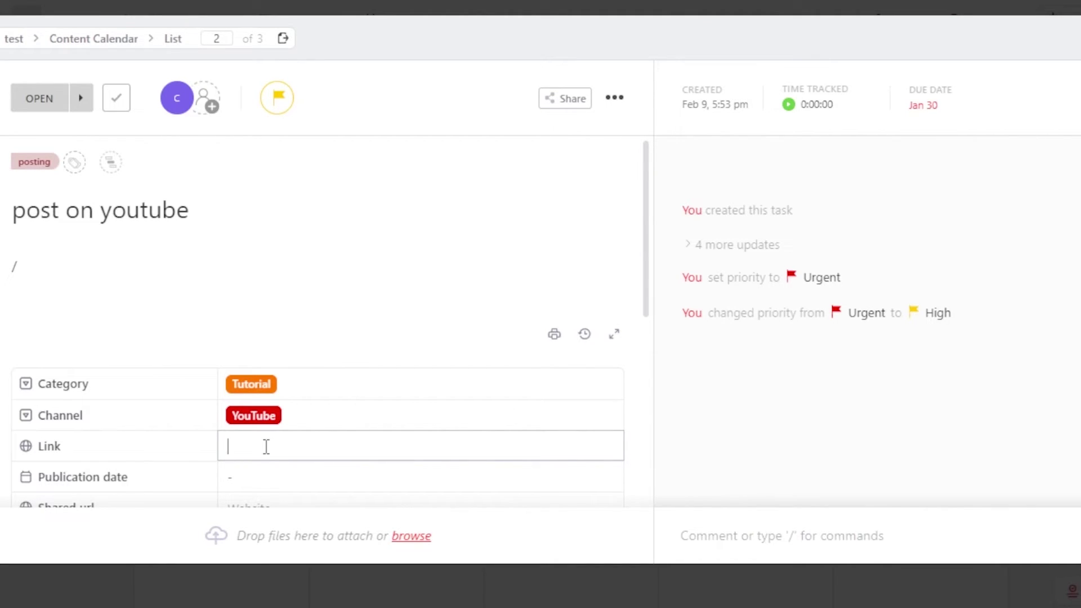
type("www.youtube.com")
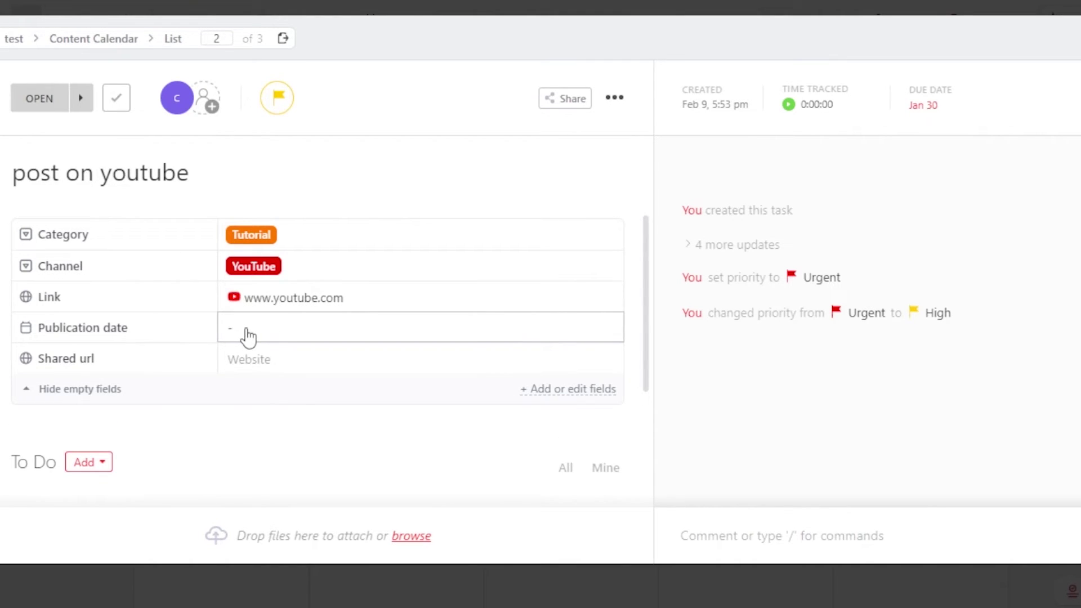
left_click(250, 336)
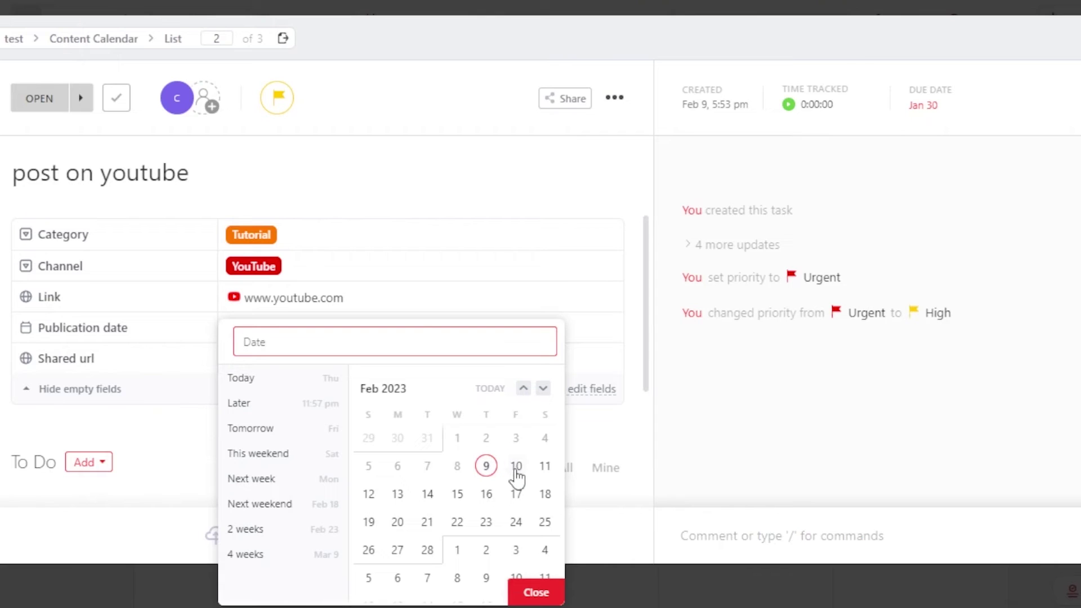
left_click(398, 551)
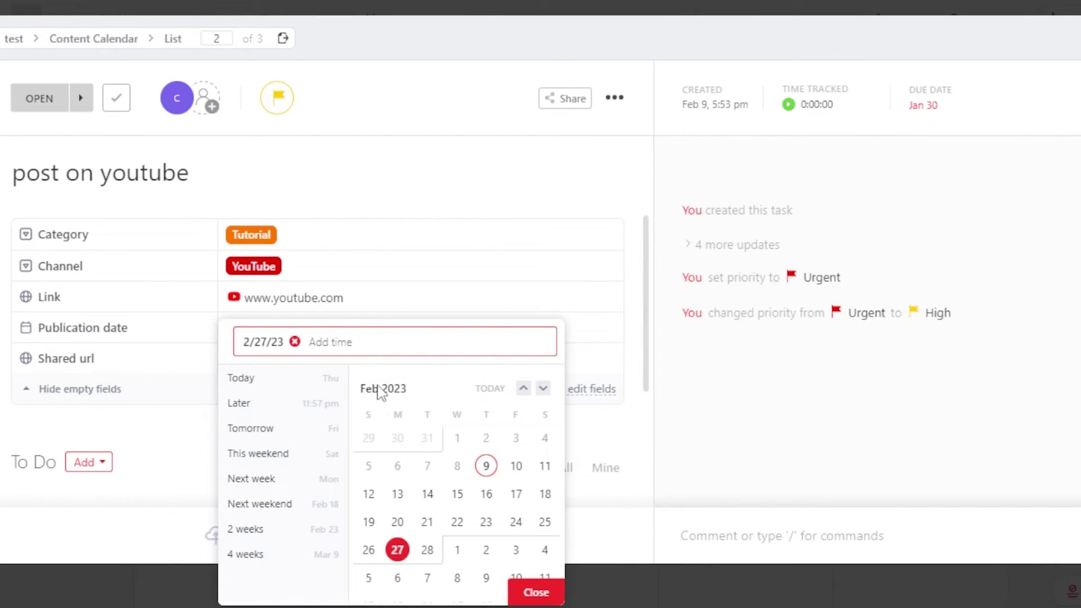
left_click(245, 363)
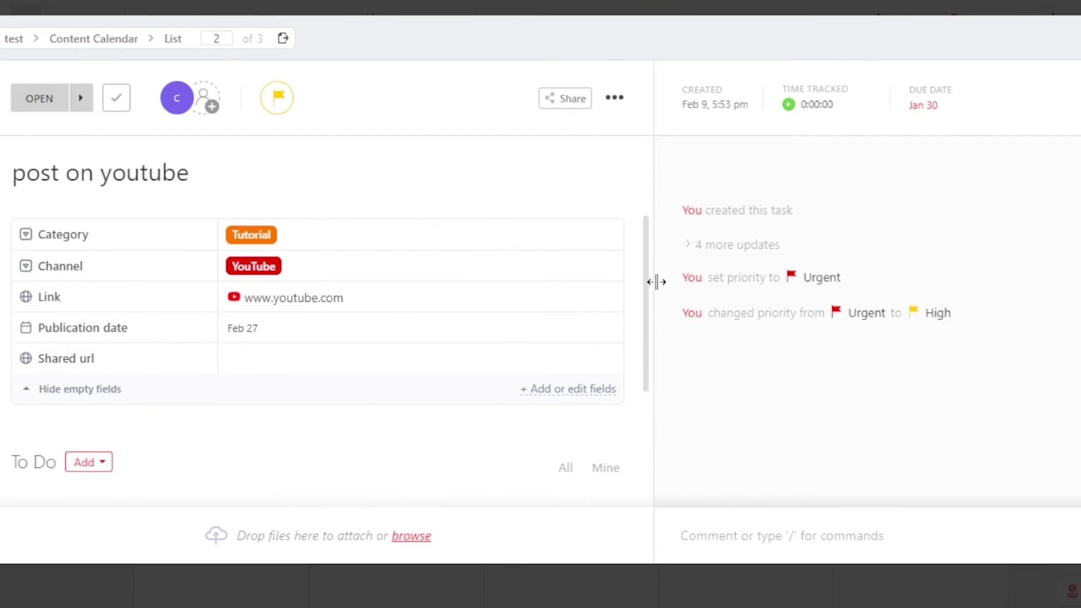
left_click_drag(648, 280, 613, 220)
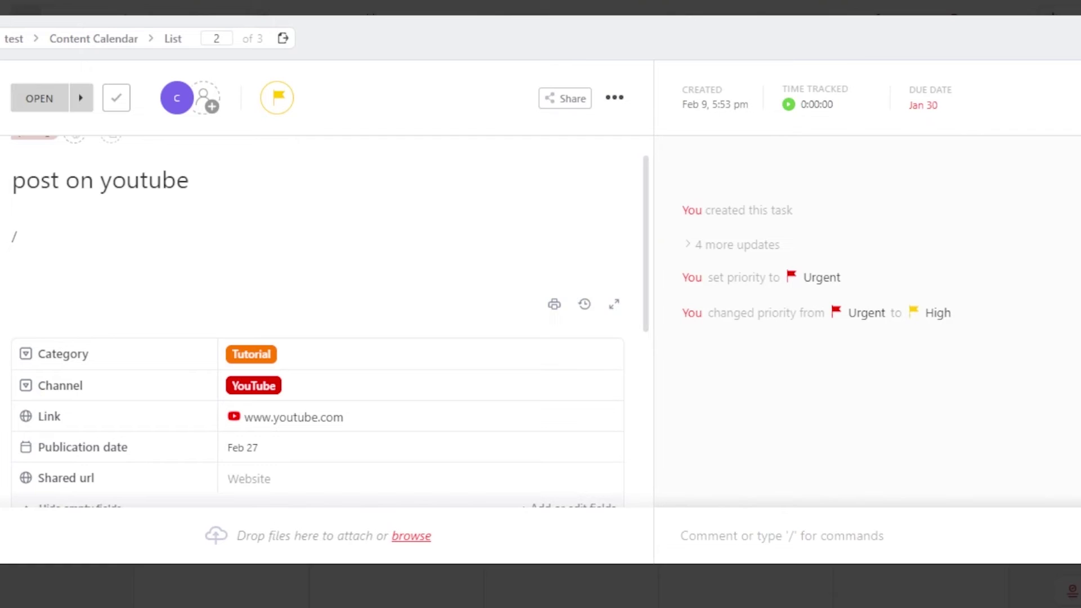
key("Escape")
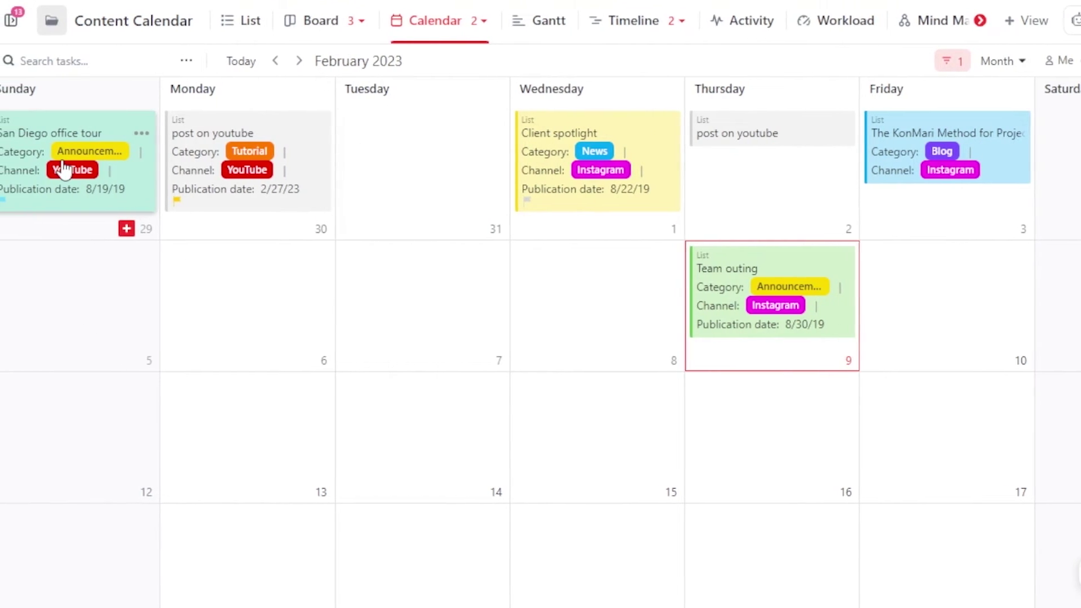
In List view, add a Files-type column named 'post', then go back to Calendar.
left_click(261, 25)
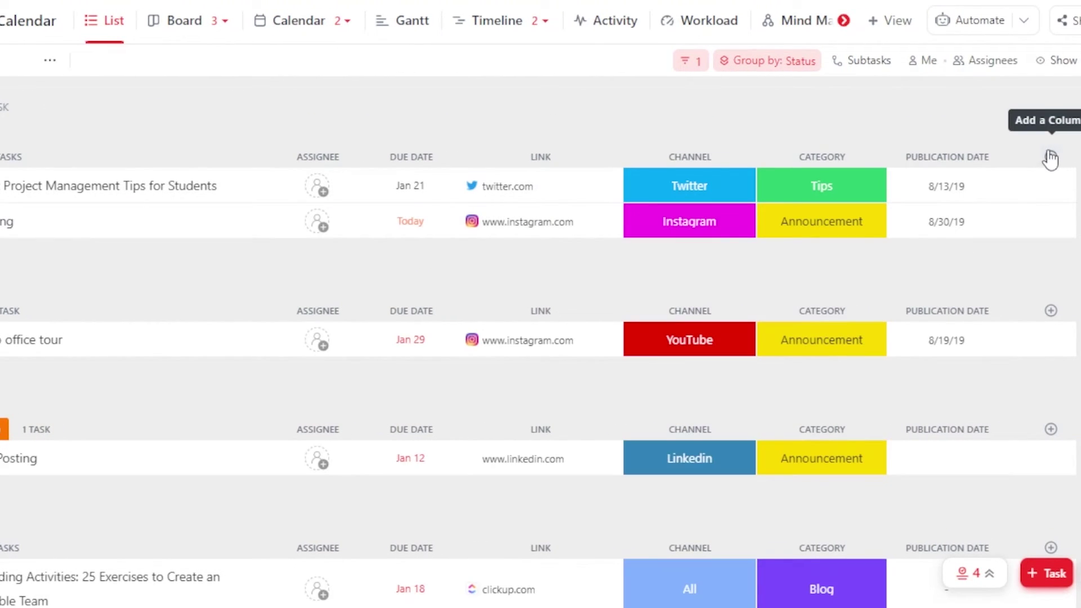
scroll(1051, 166, "down", 3)
left_click(1050, 158)
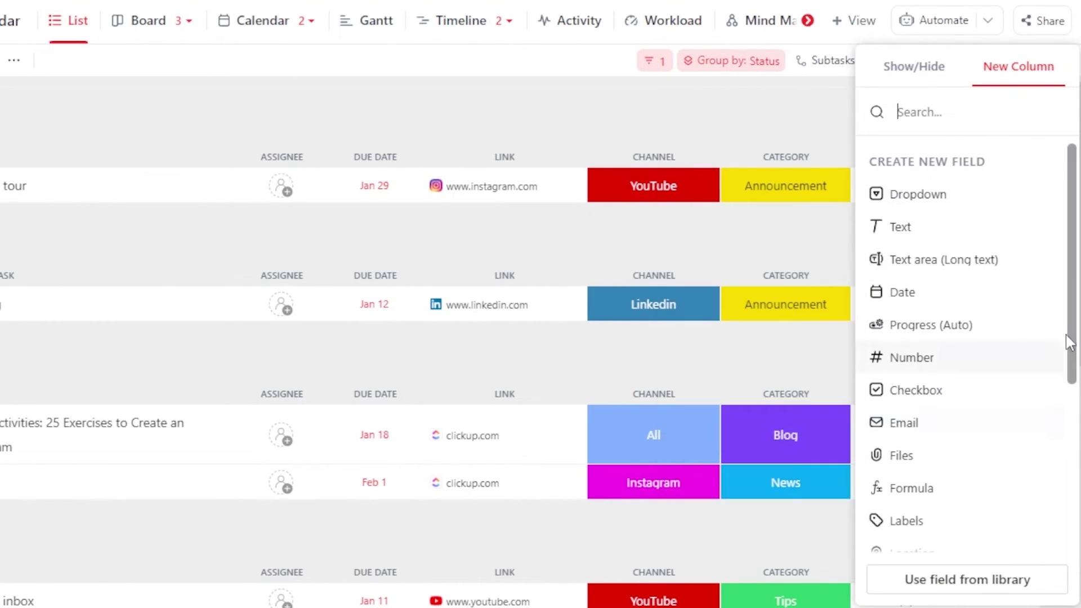
scroll(1070, 340, "down", 5)
scroll(1079, 481, "down", 1)
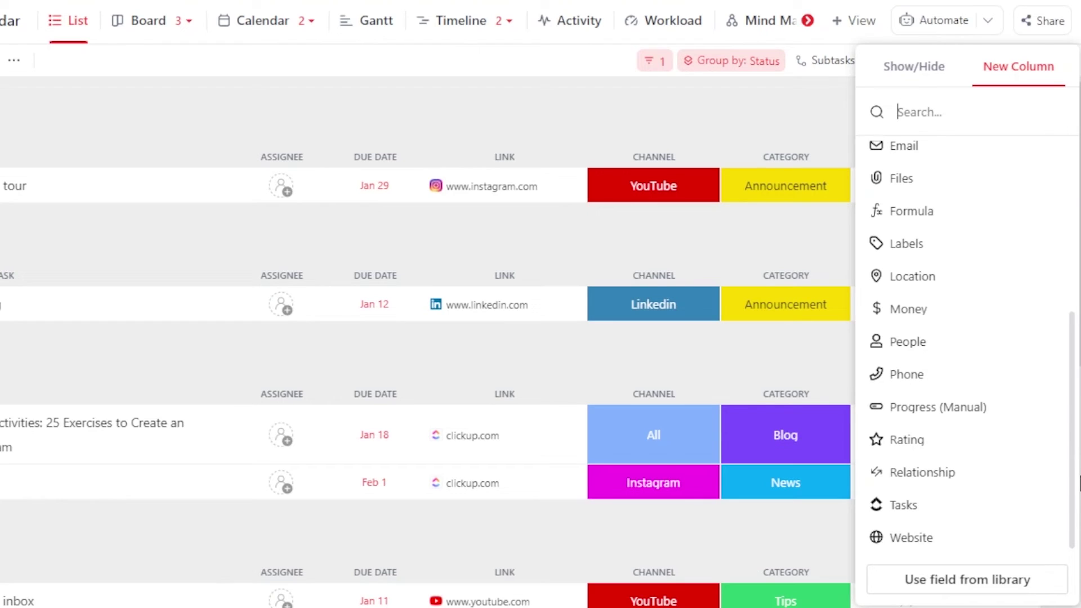
left_click(901, 179)
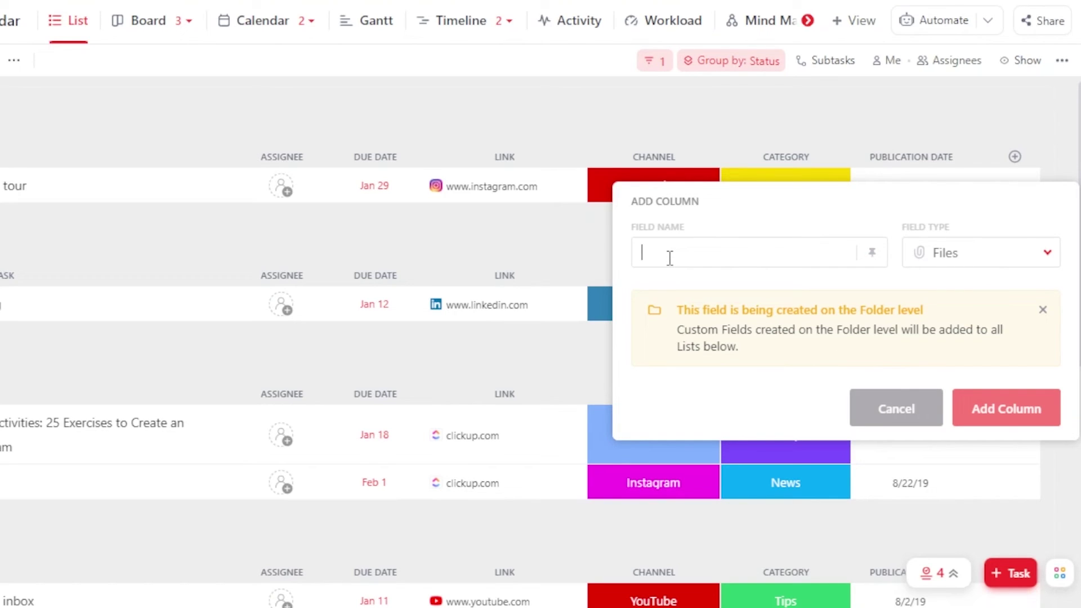
type("post")
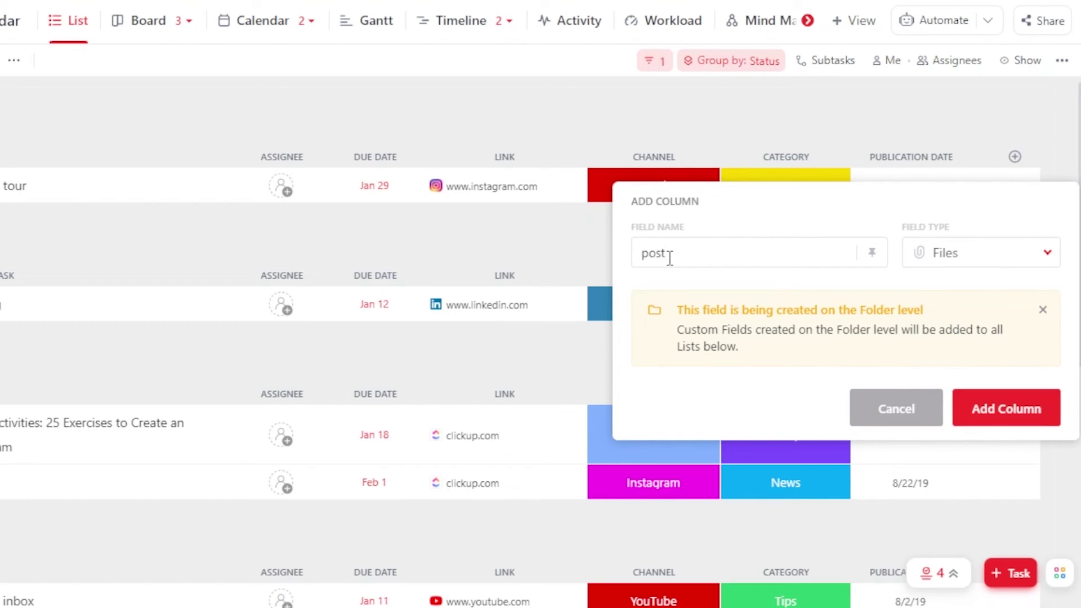
left_click(1011, 409)
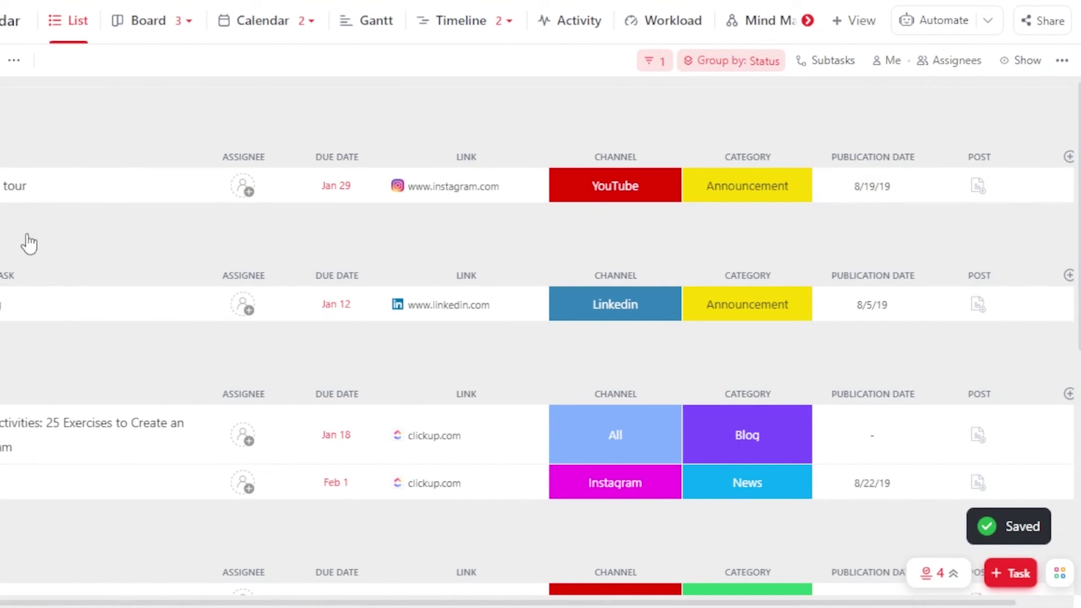
left_click(271, 25)
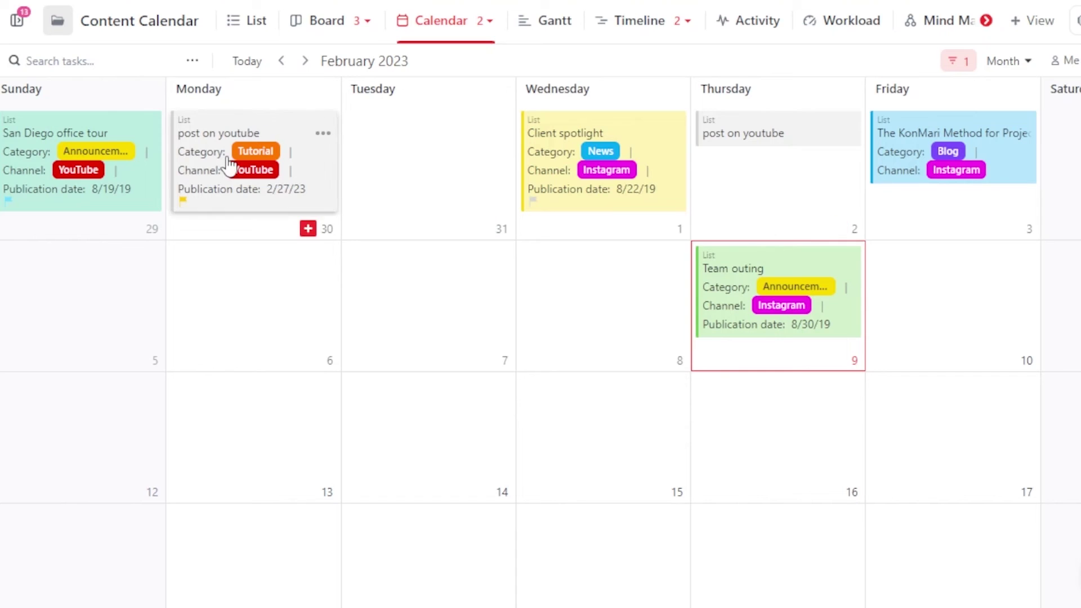
left_click(229, 164)
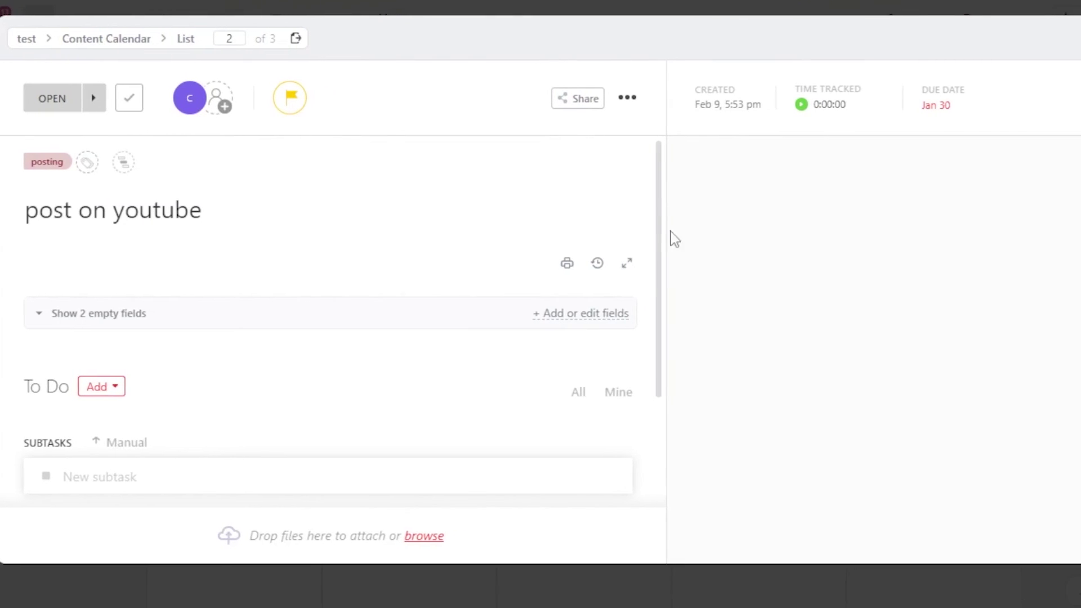
left_click_drag(652, 210, 660, 303)
left_click(72, 338)
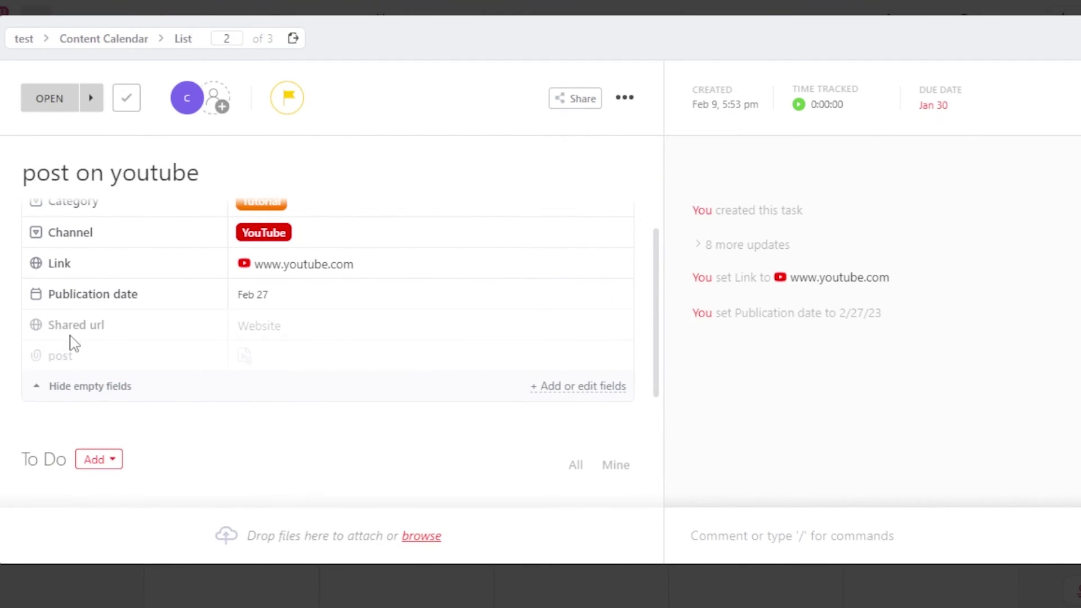
left_click(247, 361)
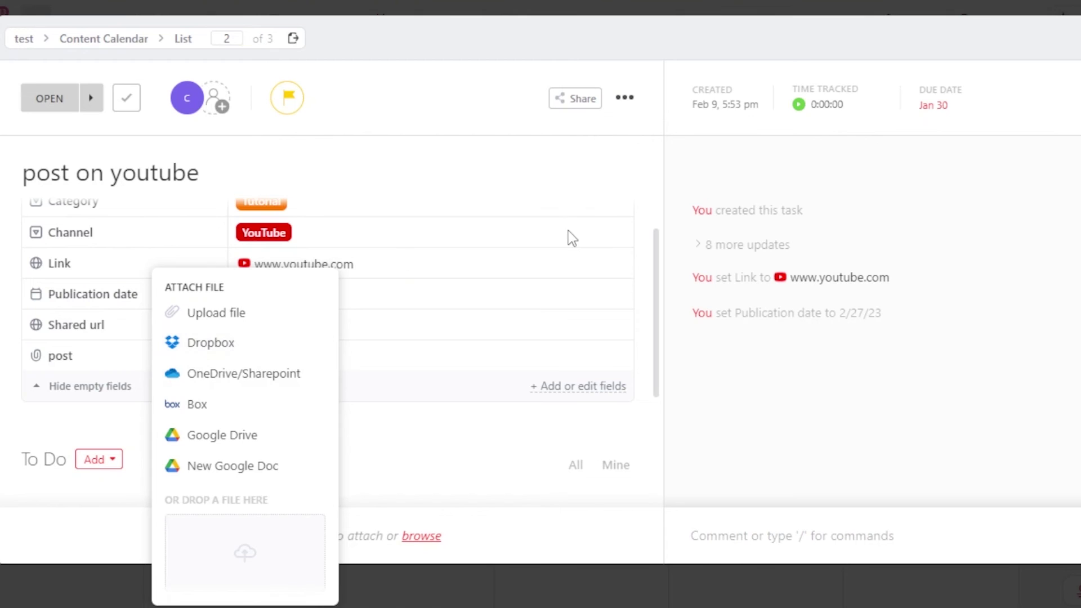
left_click(631, 194)
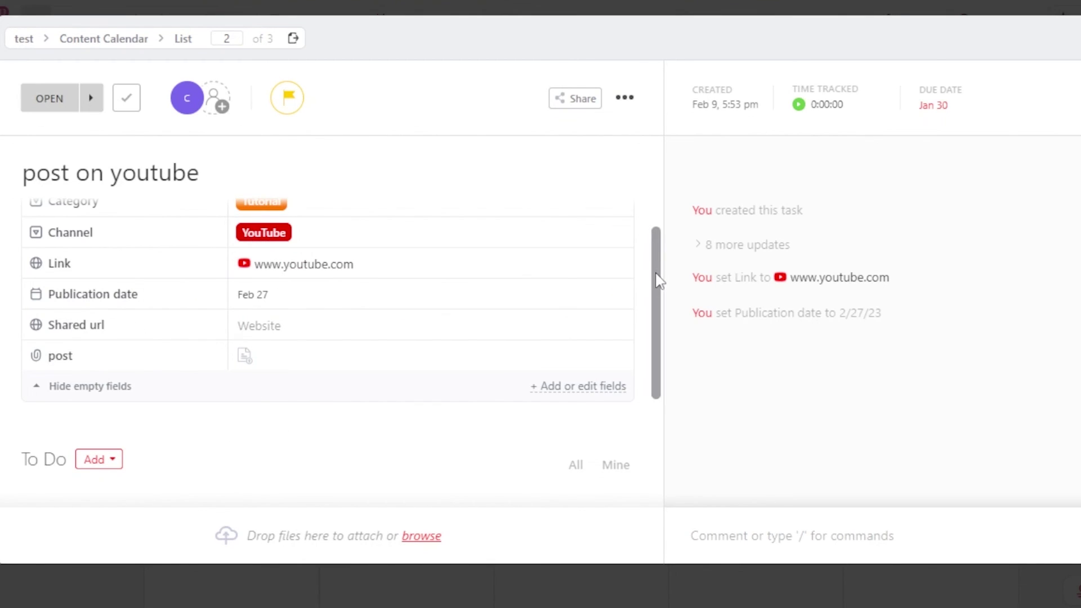
left_click_drag(657, 283, 1071, 56)
key("Escape")
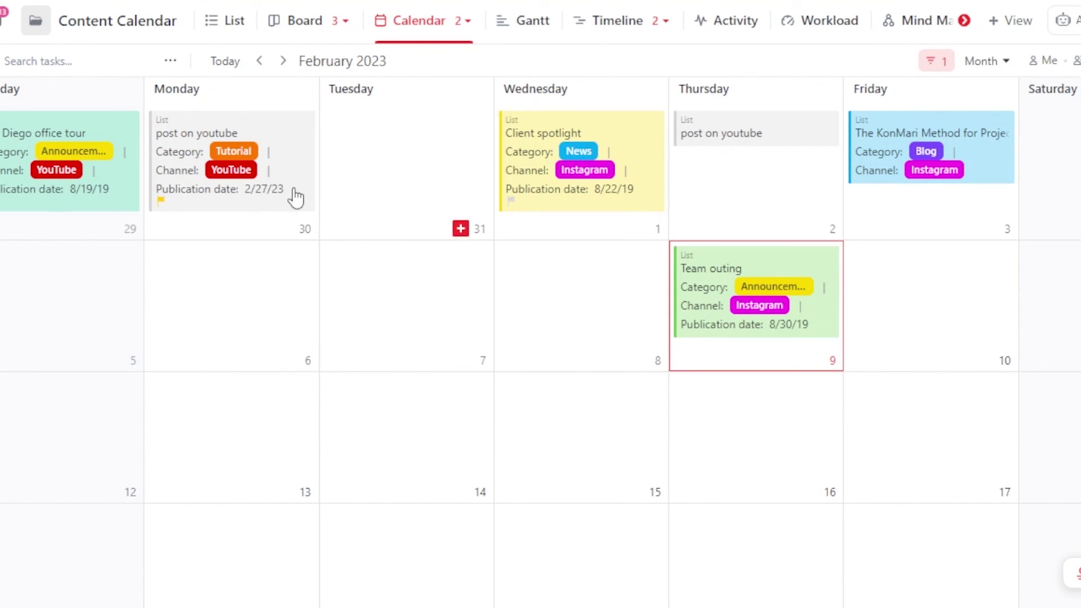
Move post on youtube to February 7 and Client spotlight to January 31.
left_click_drag(174, 170, 394, 315)
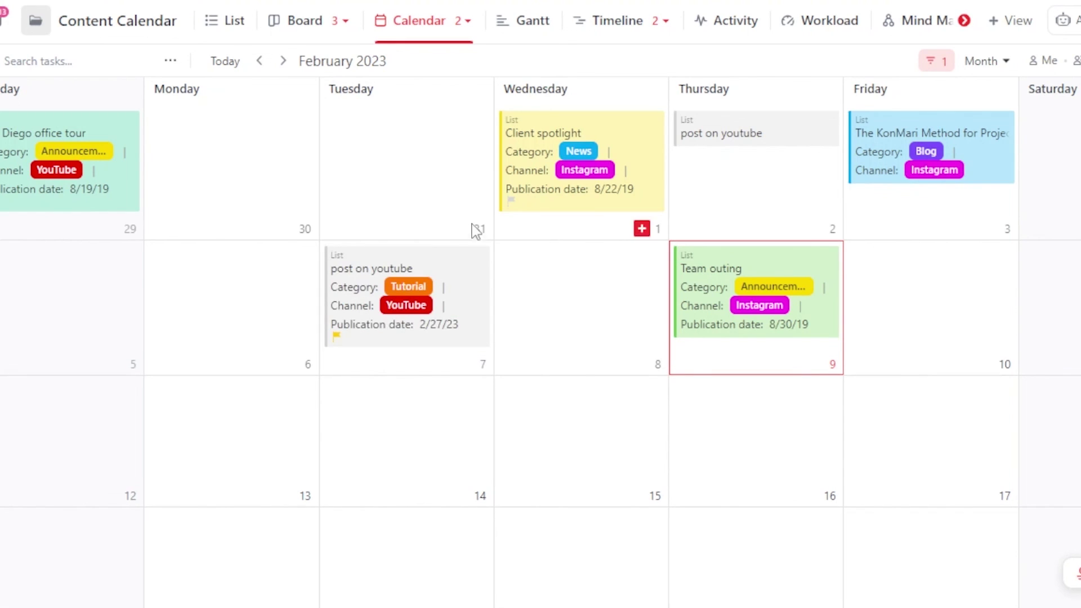
mouse_move(559, 172)
left_mouse_down()
mouse_move(647, 365)
mouse_move(586, 256)
mouse_move(466, 138)
mouse_move(383, 148)
mouse_move(444, 157)
mouse_move(408, 164)
left_mouse_up()
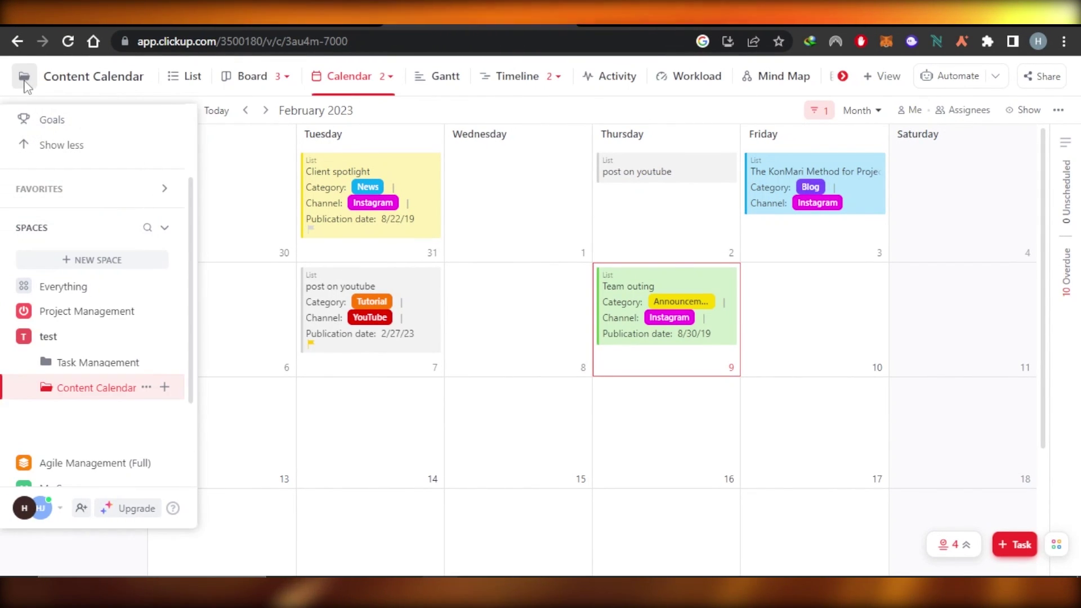
Pin the left navigation sidebar open beside the February 2023 Content Calendar.
left_click(23, 77)
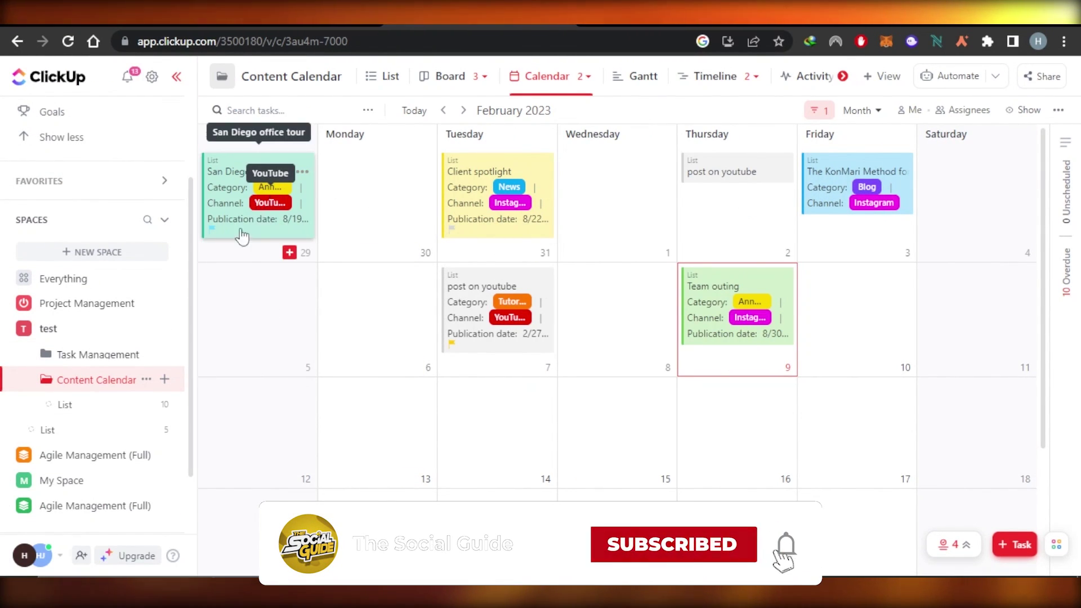
scroll(189, 221, "down", 3)
scroll(189, 299, "up", 5)
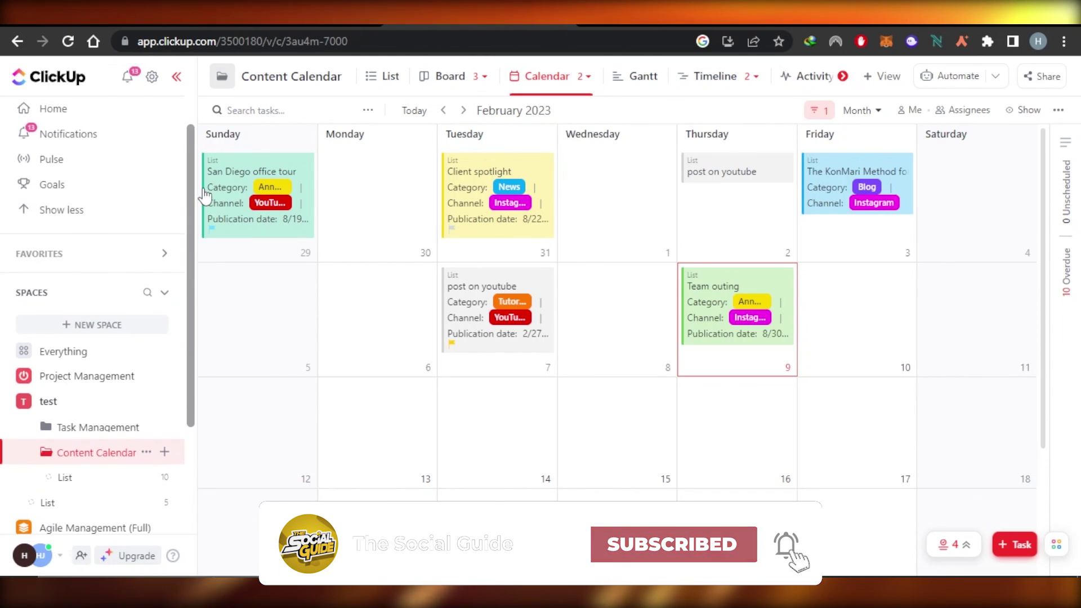